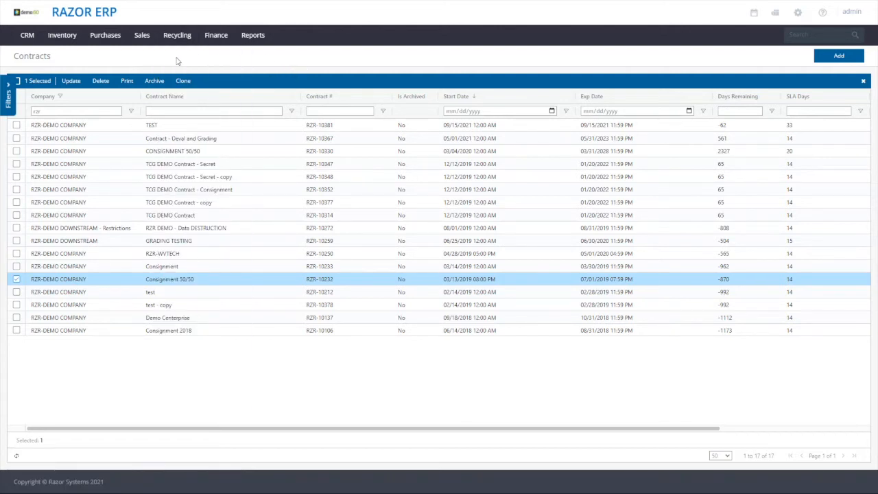
Open RZR-DEMO COMPANY's Consignment 50/50 contract for updating from contract management and look over its general setup
mouse_move(173, 43)
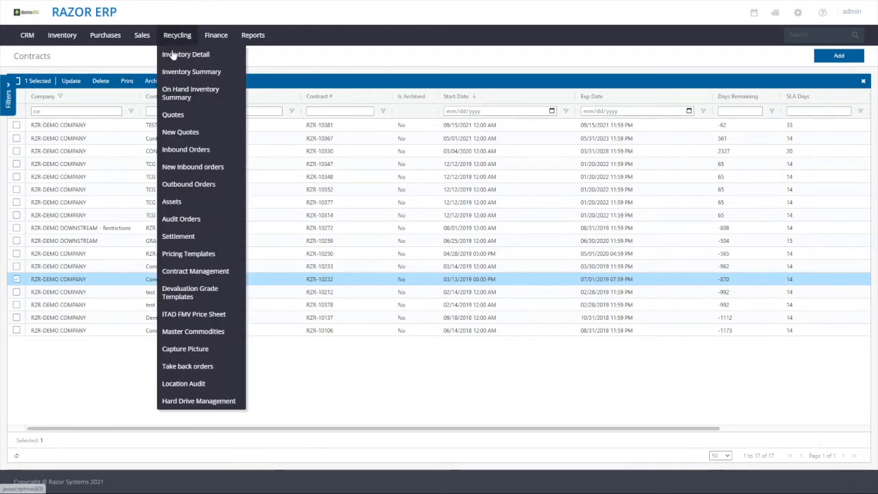
click(196, 272)
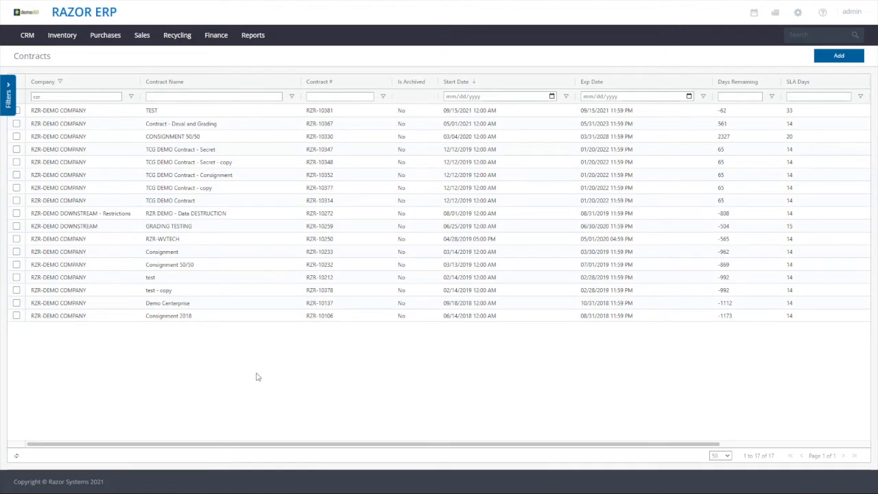
click(156, 265)
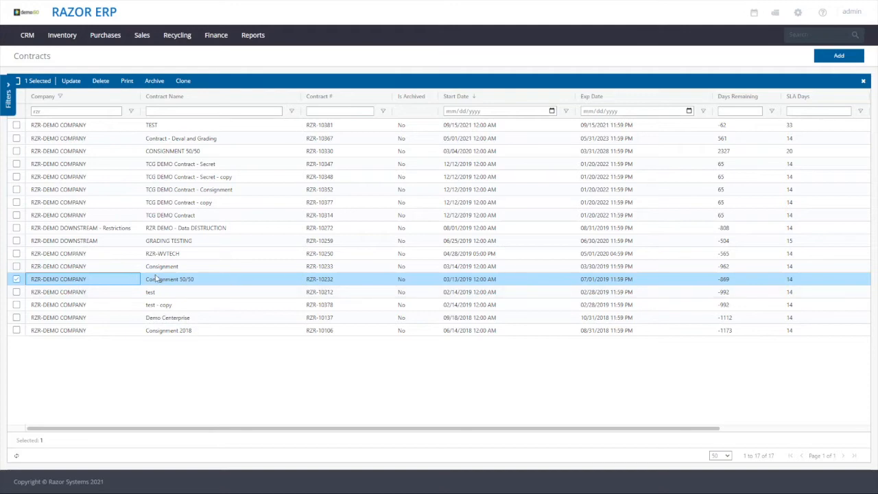
click(71, 81)
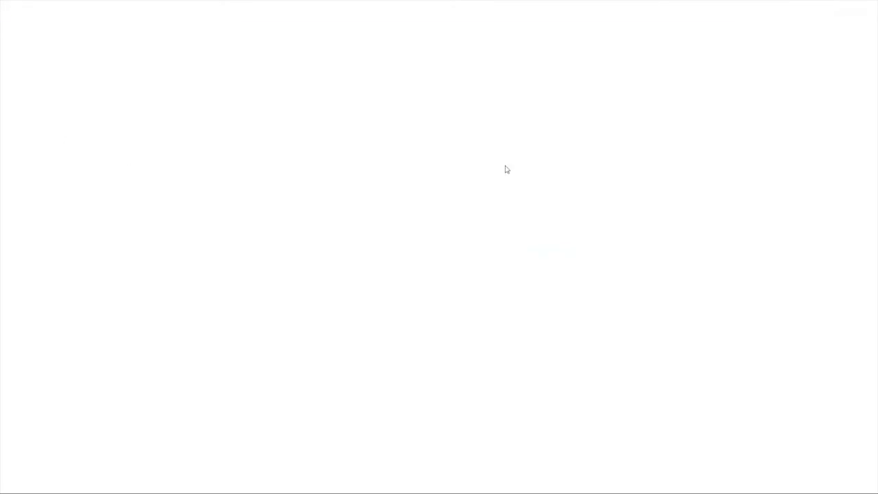
drag(173, 91, 247, 91)
scroll(207, 280, down, 1)
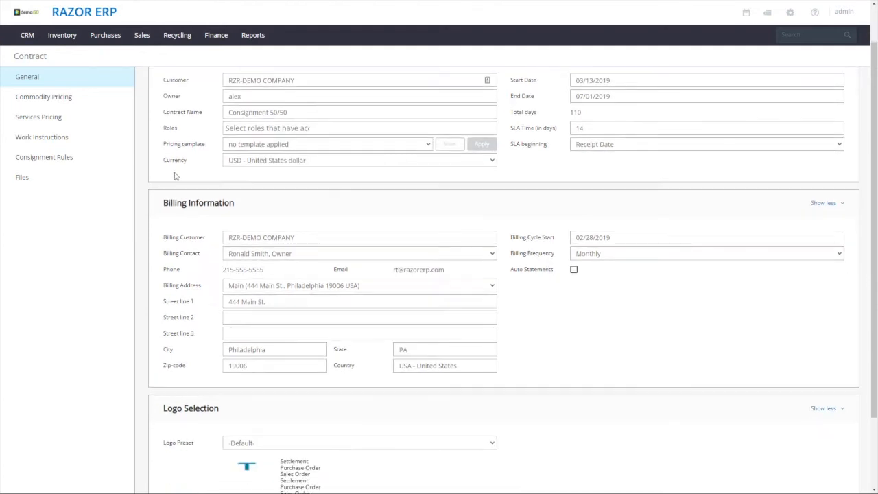
scroll(148, 294, up, 1)
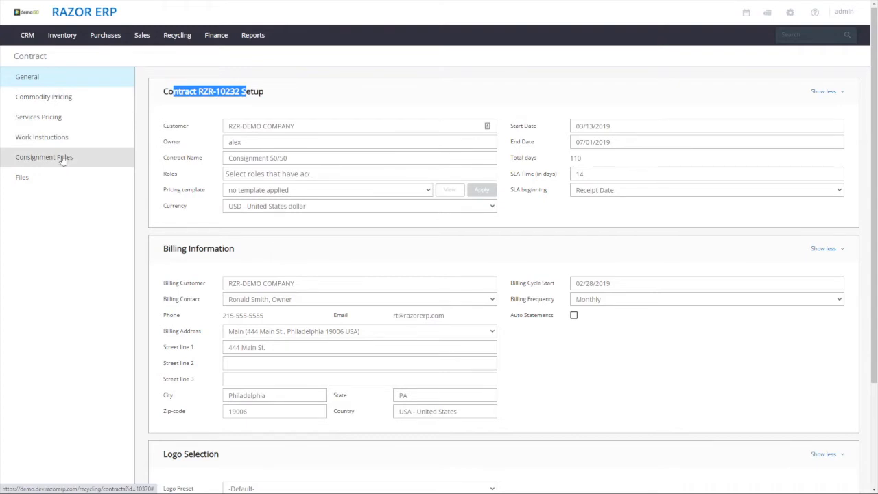
Open the contract's Consignment 50-50 rule for editing
click(41, 157)
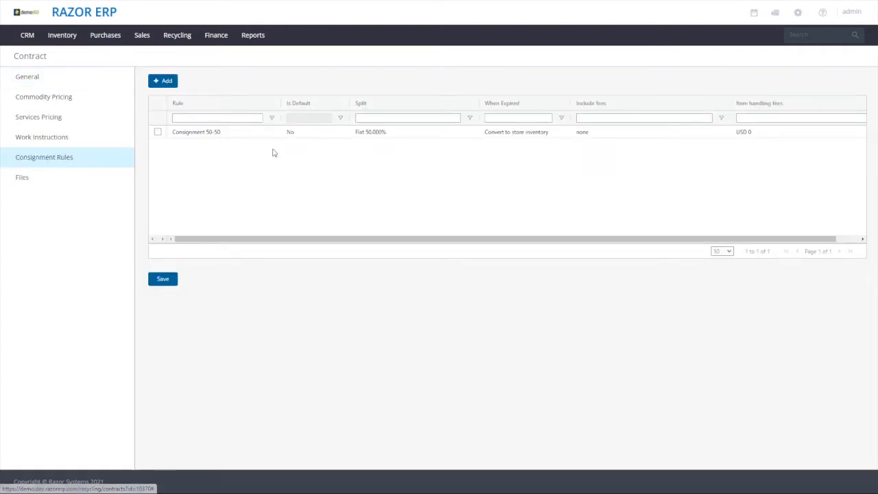
click(187, 131)
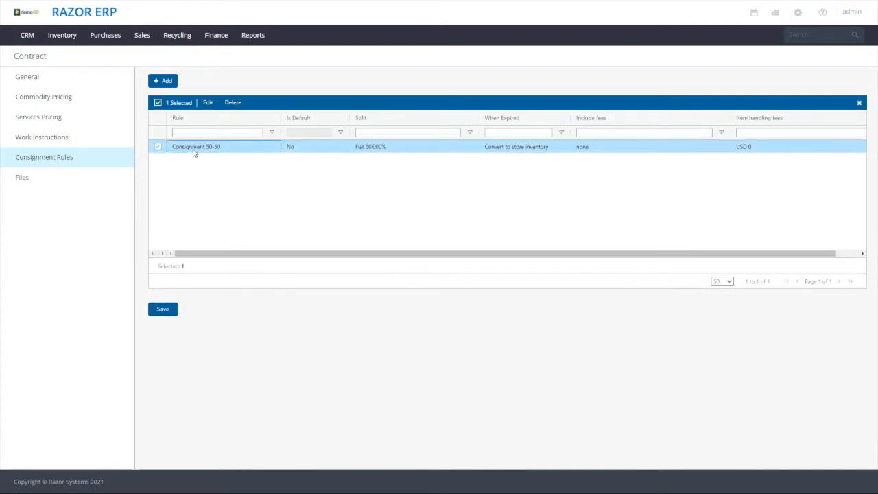
click(209, 104)
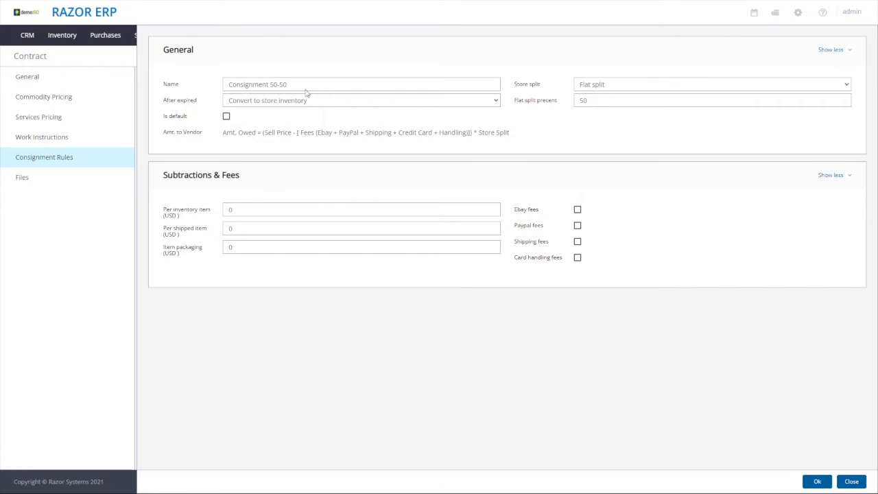
drag(285, 84, 212, 83)
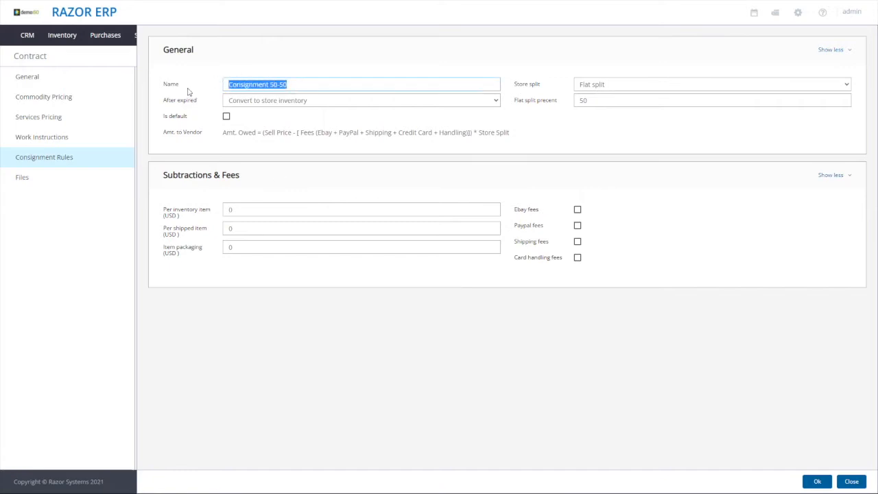
click(311, 87)
drag(319, 84, 157, 80)
click(670, 140)
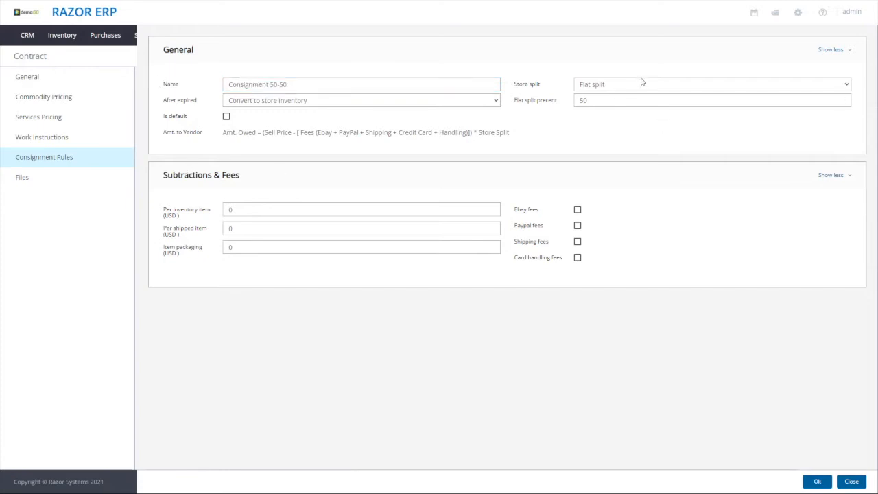
Try the Tiered split option for the rule's store split and return it to Flat split
click(644, 85)
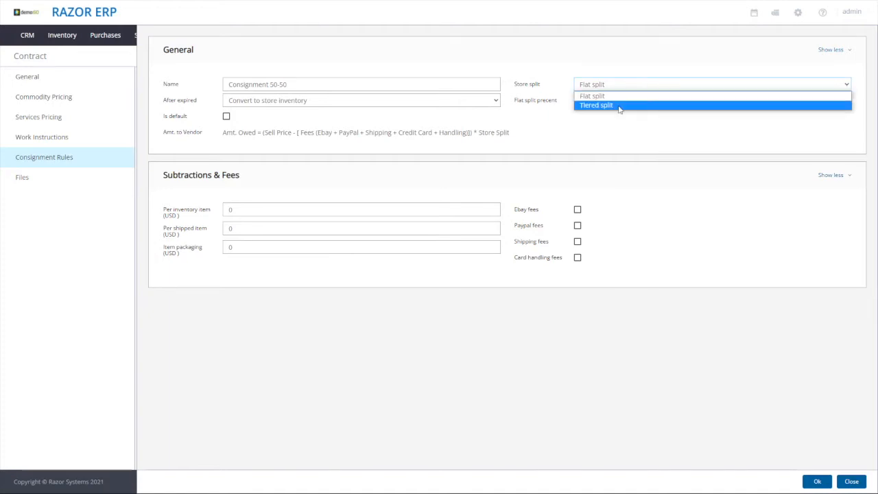
click(619, 105)
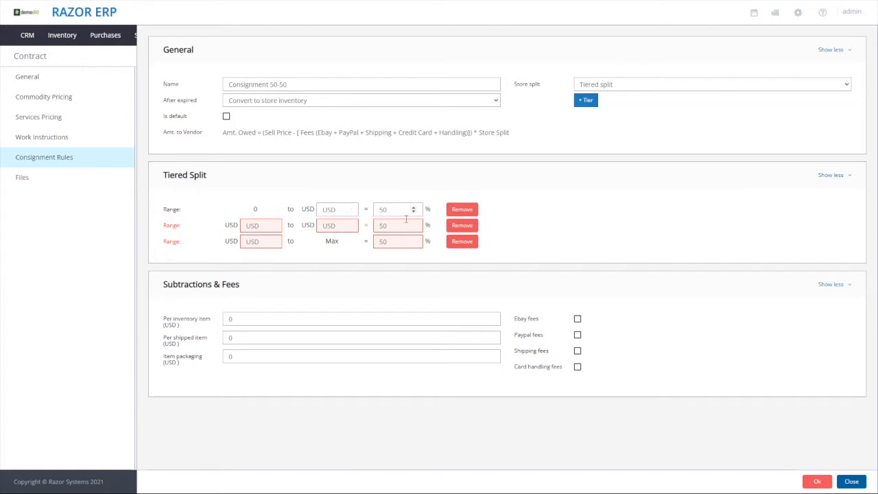
click(603, 85)
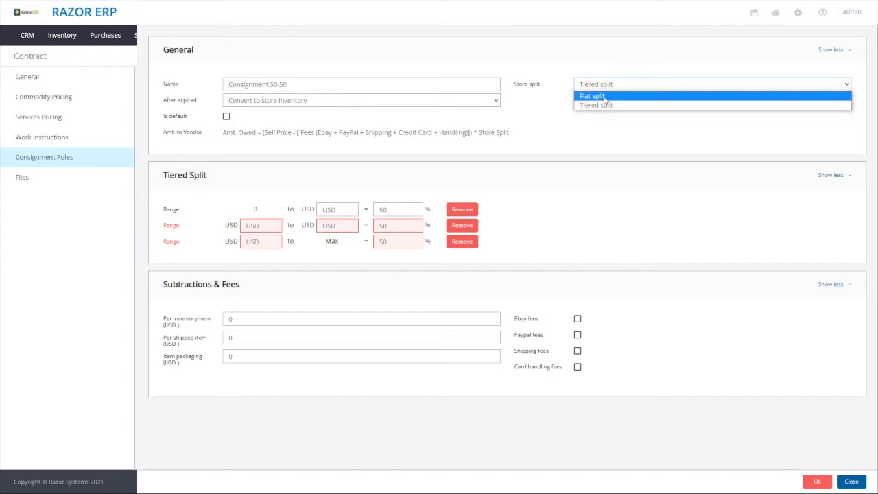
click(603, 93)
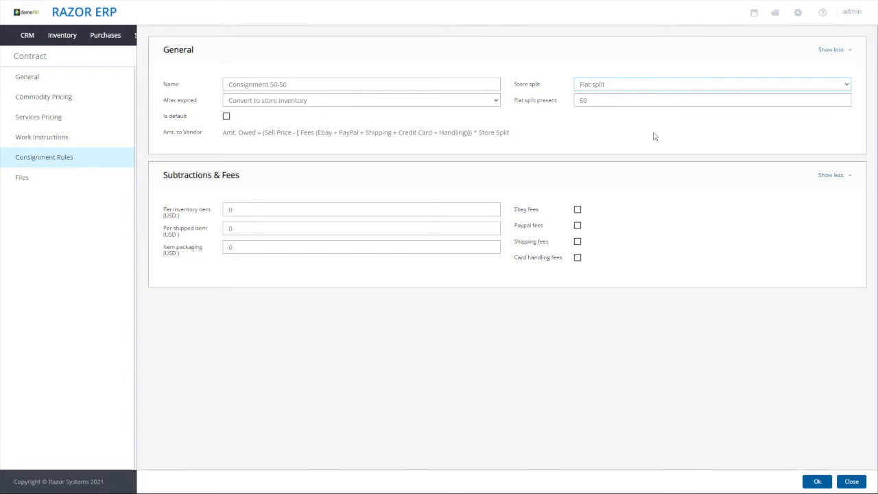
Make the Consignment 50-50 rule the contract's default and accept the rule change
double_click(606, 96)
click(257, 156)
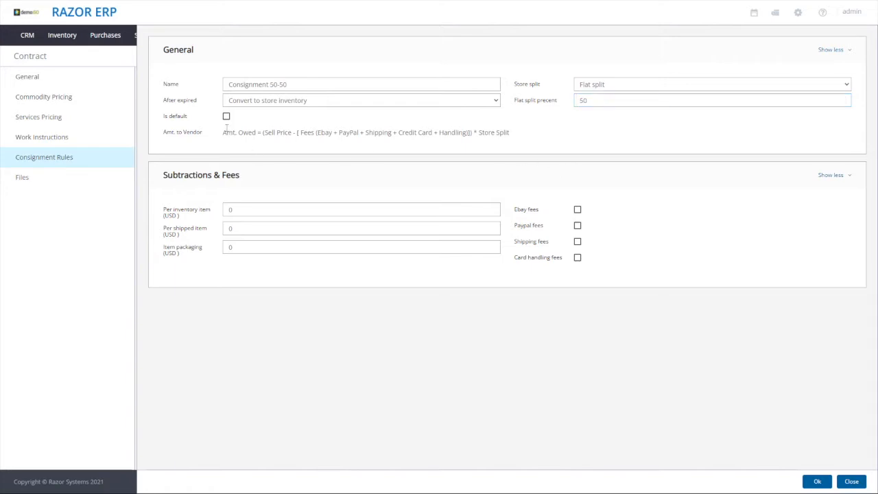
click(175, 118)
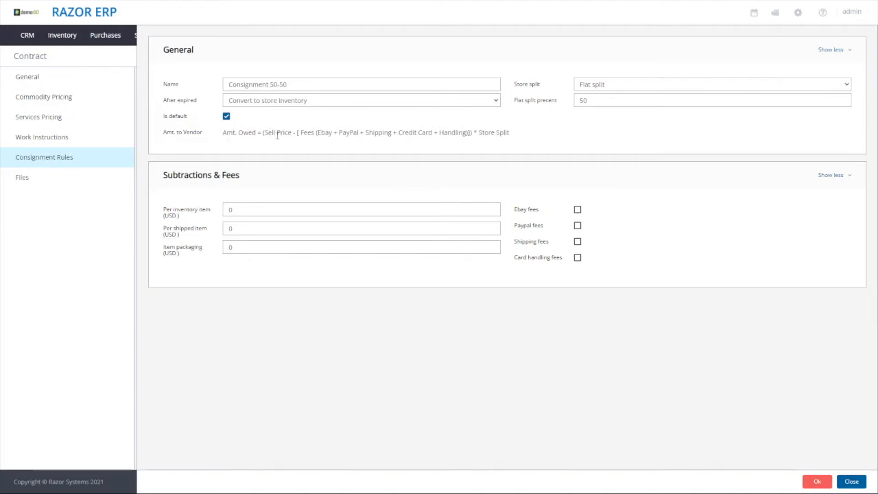
click(67, 99)
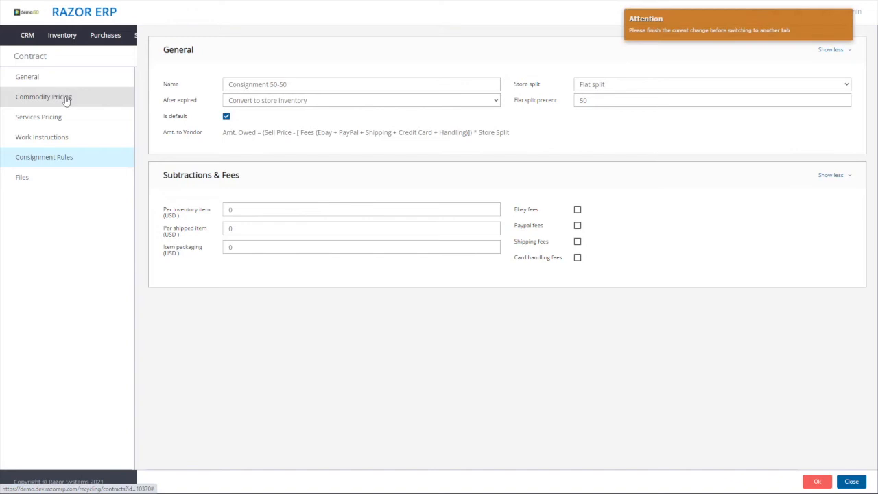
click(823, 481)
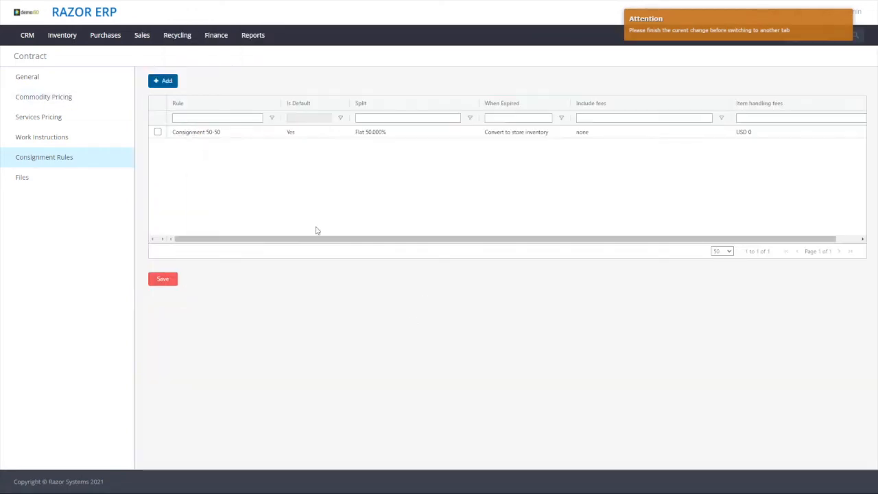
Check the consignment rule options for the ITAD commodity in the contract's commodity pricing and save the pricing
click(35, 97)
click(414, 268)
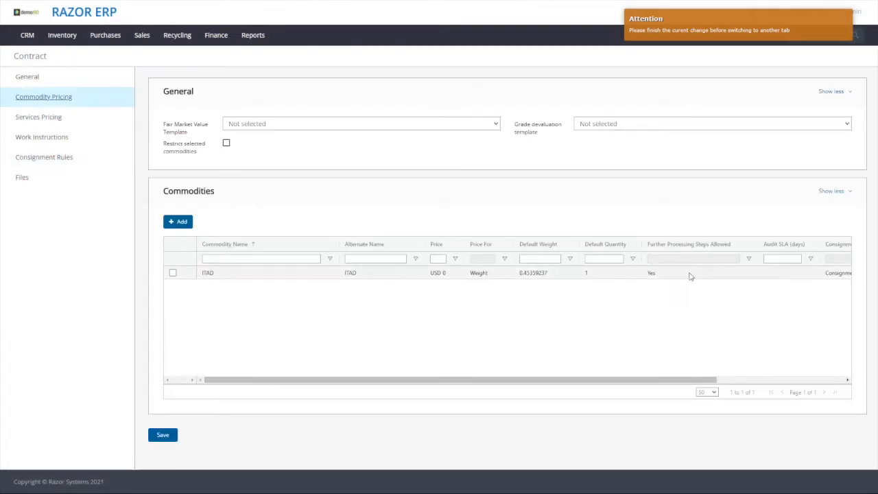
scroll(722, 285, right, 3)
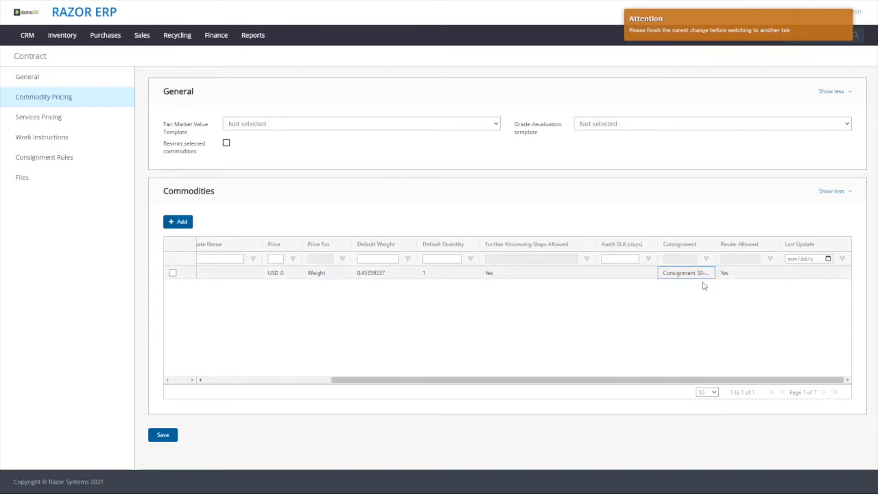
scroll(253, 285, left, 3)
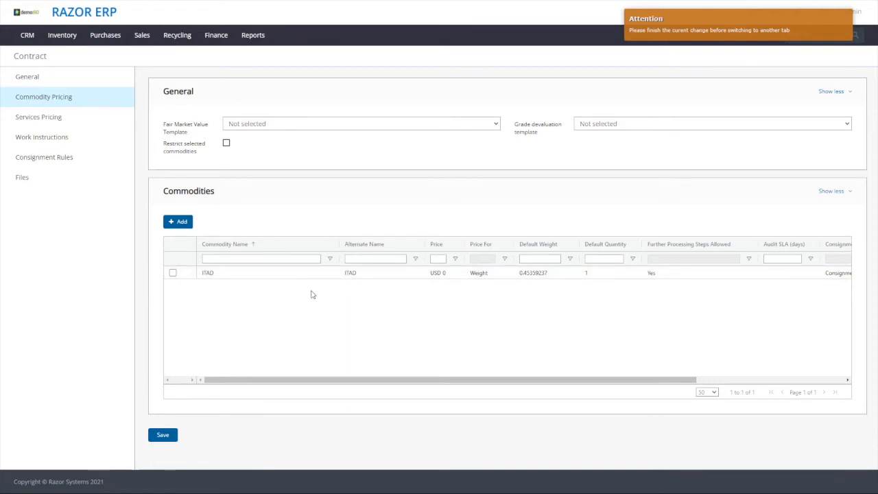
scroll(313, 291, right, 5)
click(666, 276)
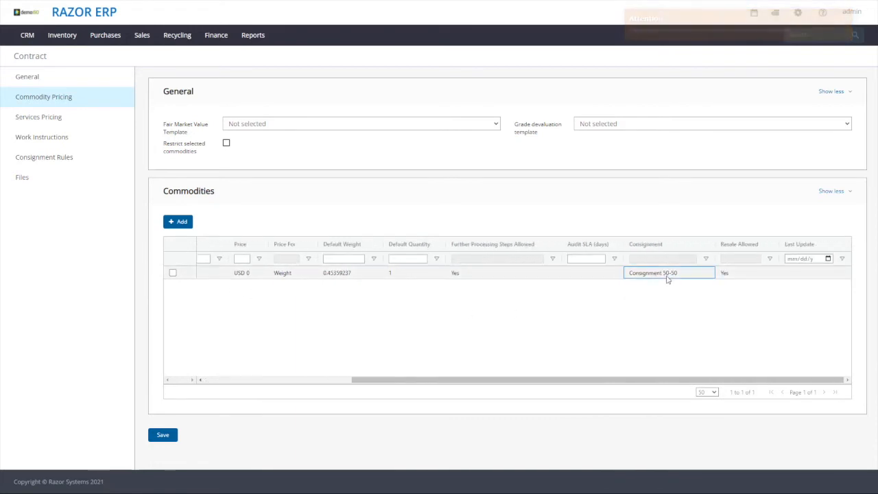
click(667, 278)
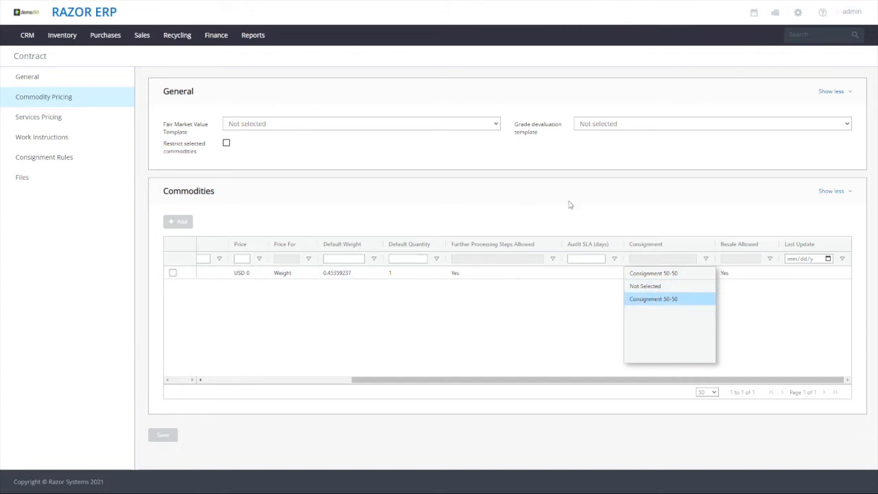
click(422, 332)
click(173, 434)
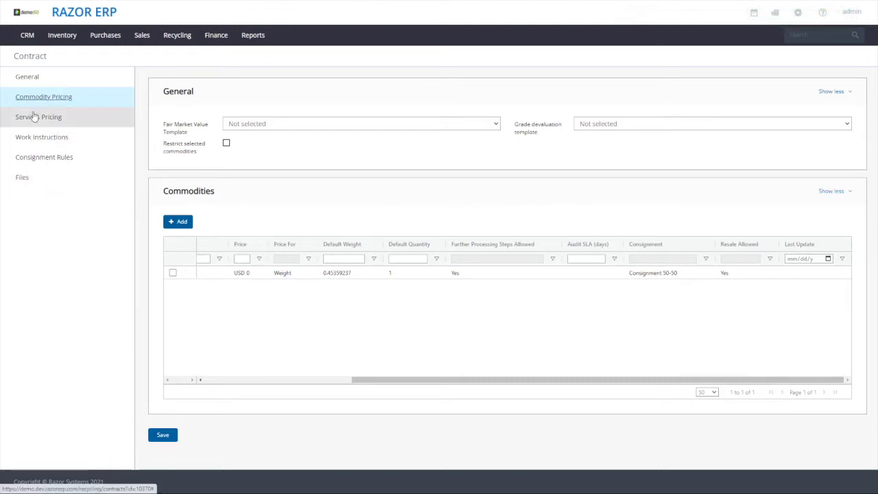
Reopen the Consignment 50-50 rule to check its settings and accept it without edits
click(52, 158)
click(242, 132)
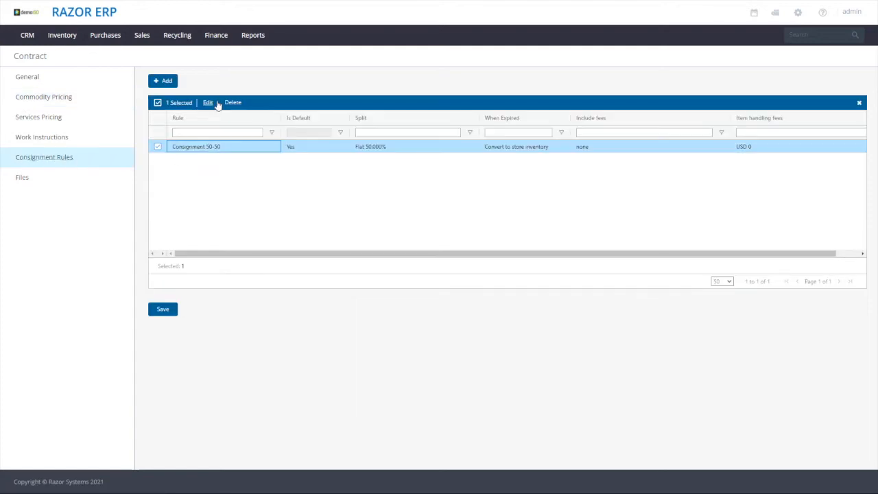
click(210, 105)
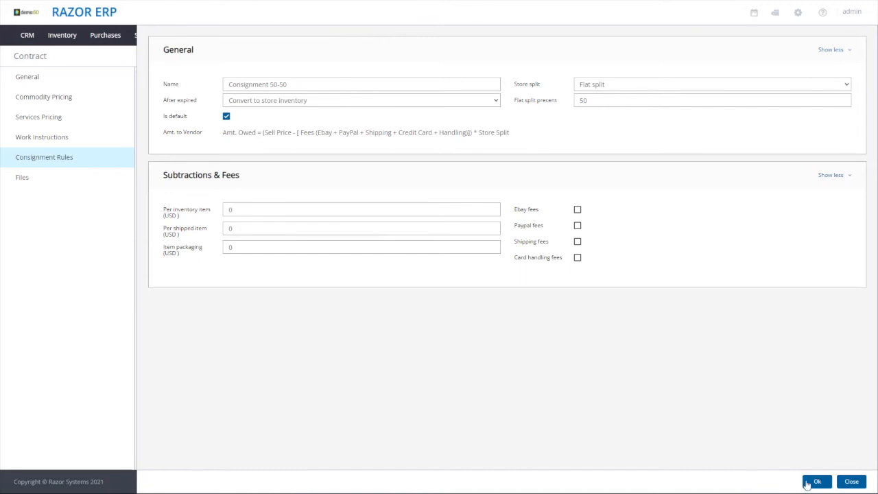
click(816, 481)
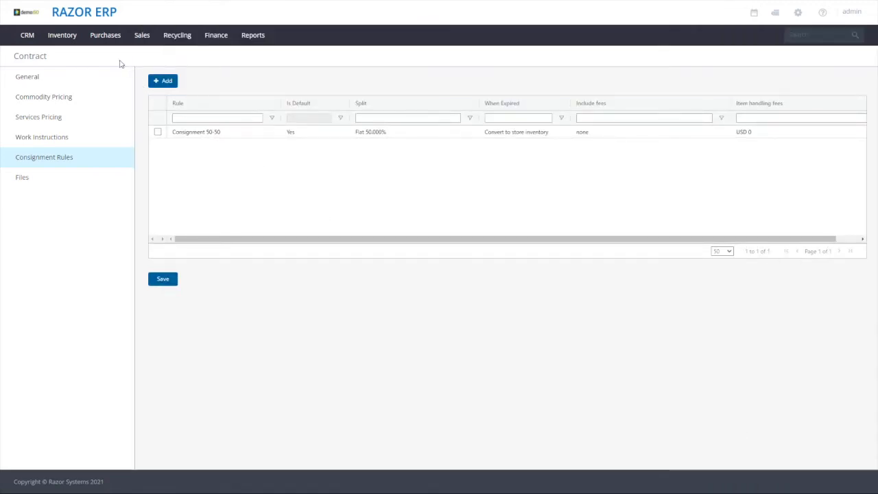
Filter the CRM accounts by the name "rzr", view the RZR-DEMO COMPANY account and close its details
mouse_move(26, 34)
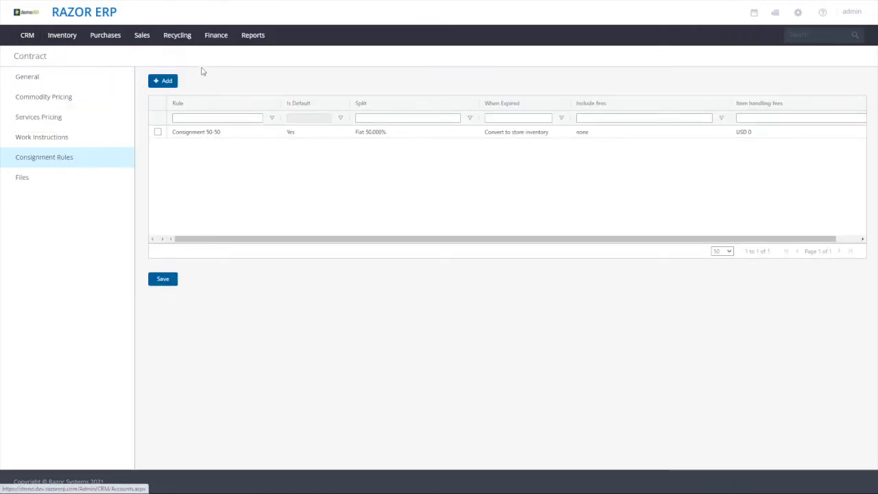
click(33, 55)
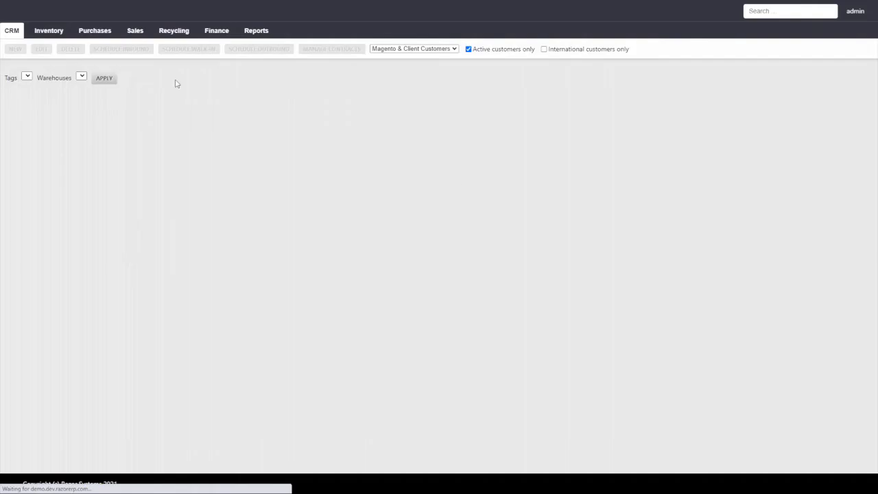
click(51, 123)
text(rzr)
key(Return)
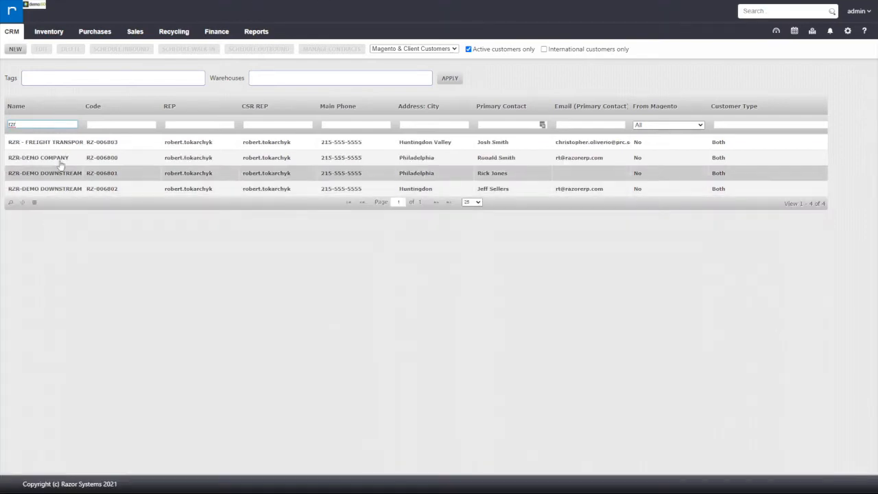
double_click(60, 159)
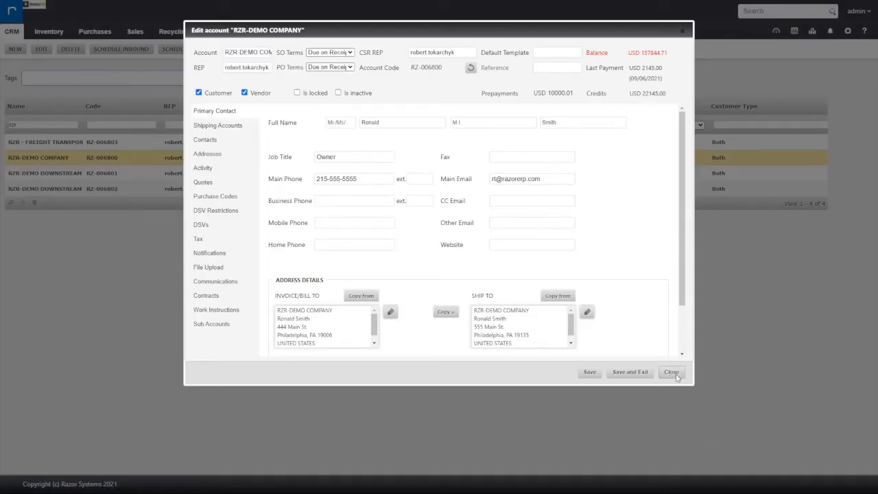
click(672, 372)
Schedule an inbound order for RZR-DEMO COMPANY with the CONSIGNMENT 50/50 contract applied, create the order and close it
click(137, 52)
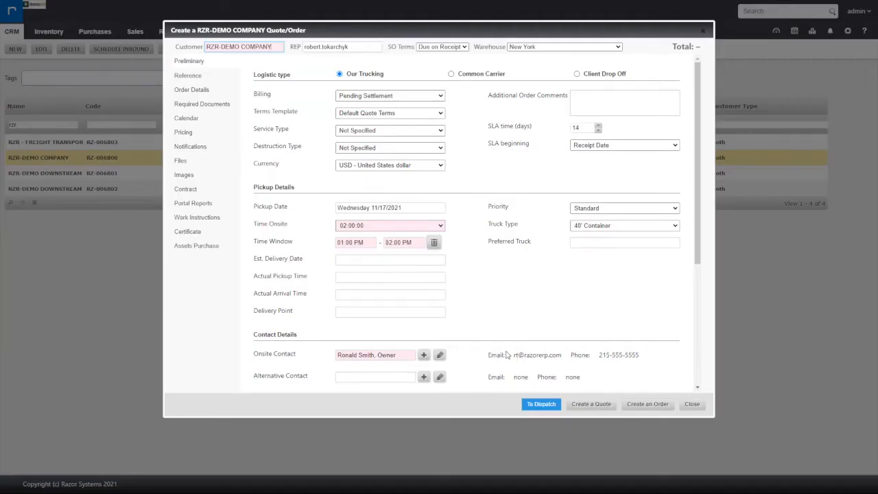
scroll(511, 355, down, 3)
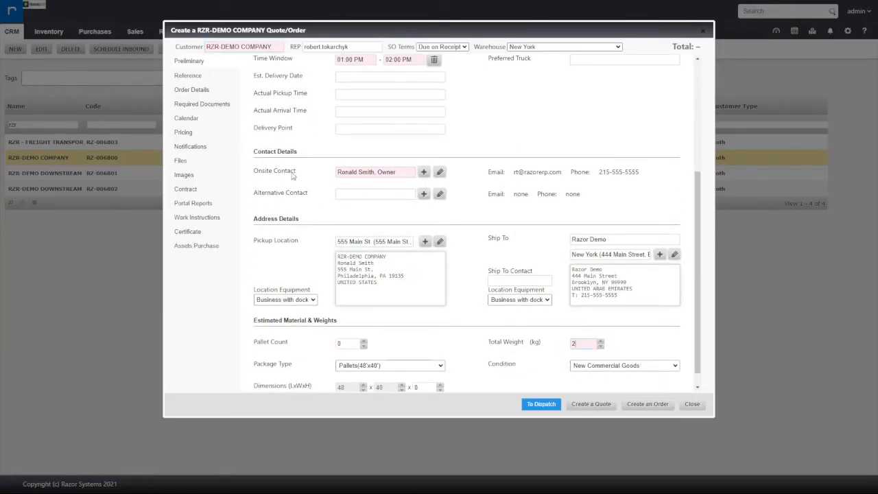
click(181, 204)
click(446, 280)
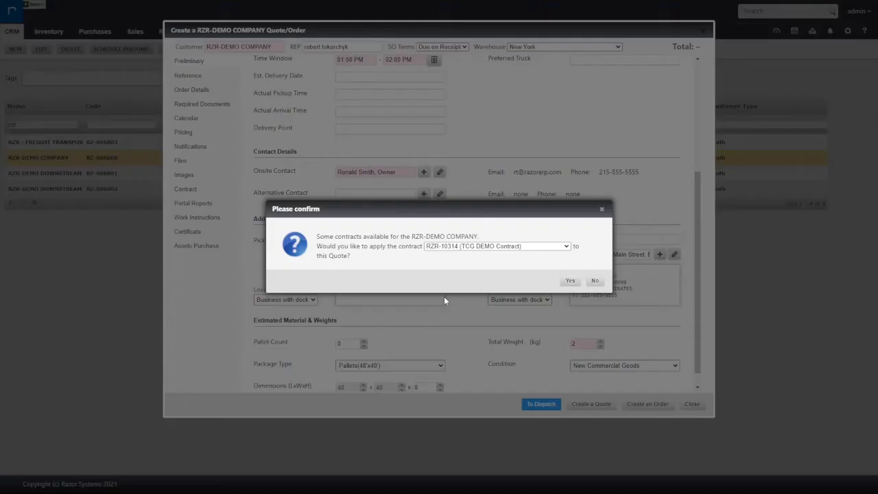
click(446, 246)
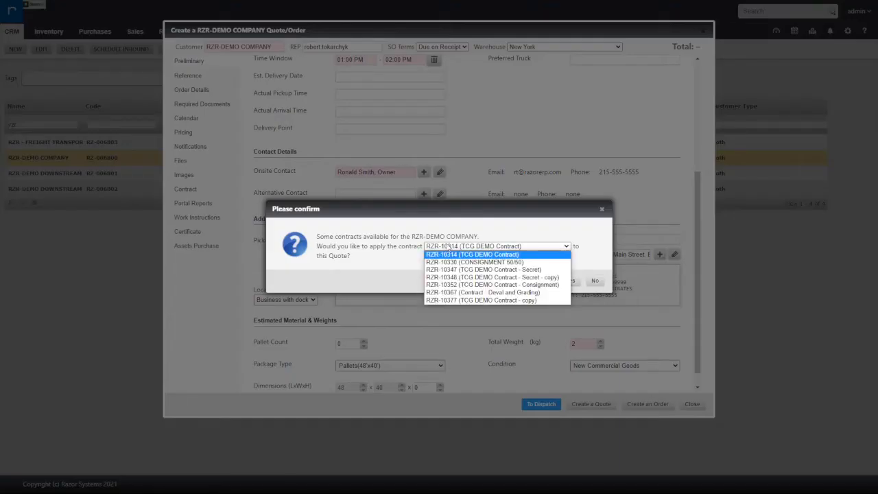
click(529, 263)
click(570, 281)
click(645, 405)
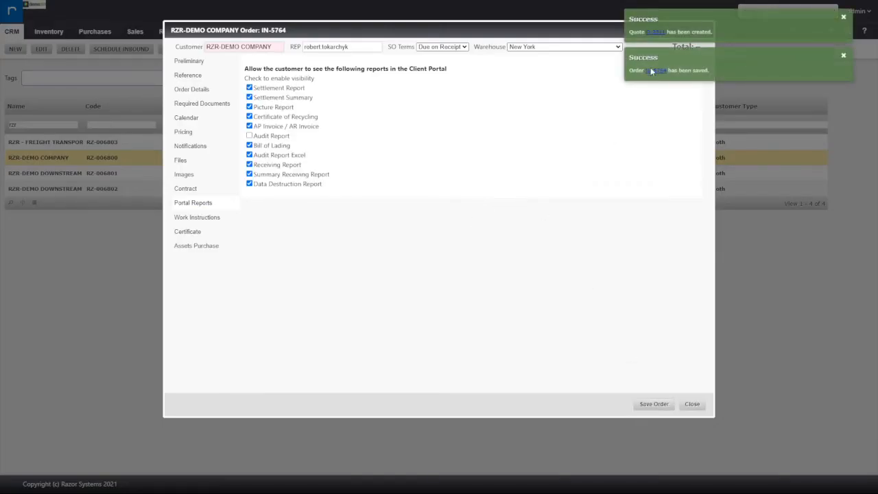
click(694, 405)
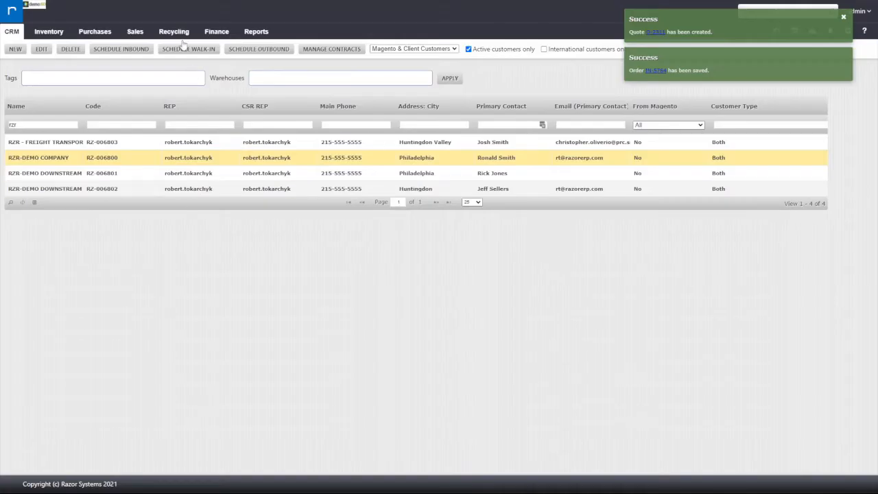
Find the new RZR-DEMO COMPANY order among the pending inbound recycling orders, widen the Contract column and open the order for receiving
mouse_move(176, 31)
click(184, 123)
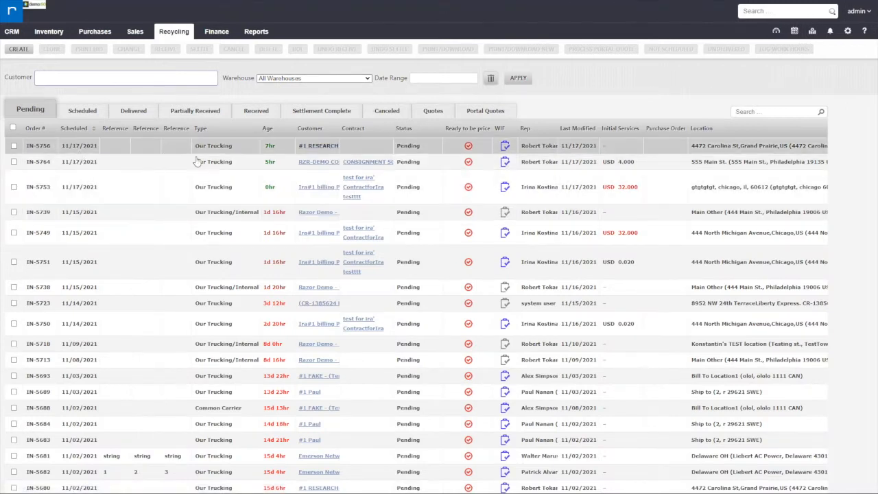
drag(392, 123, 452, 128)
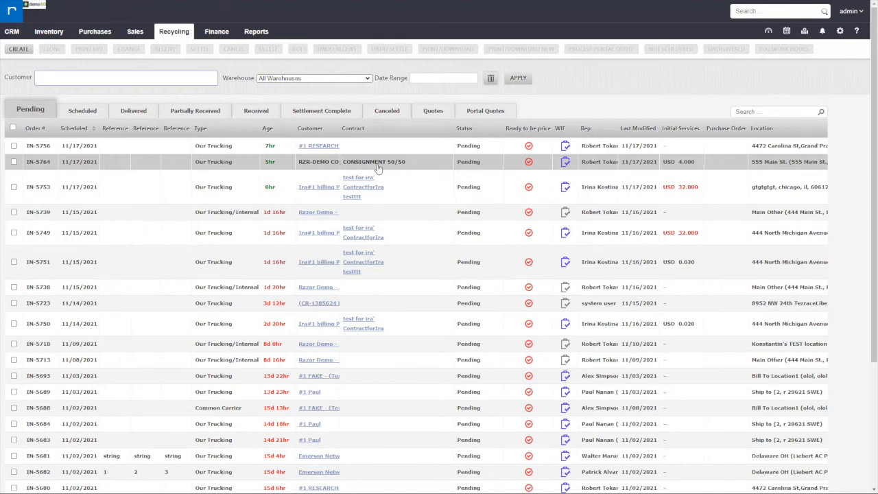
click(42, 163)
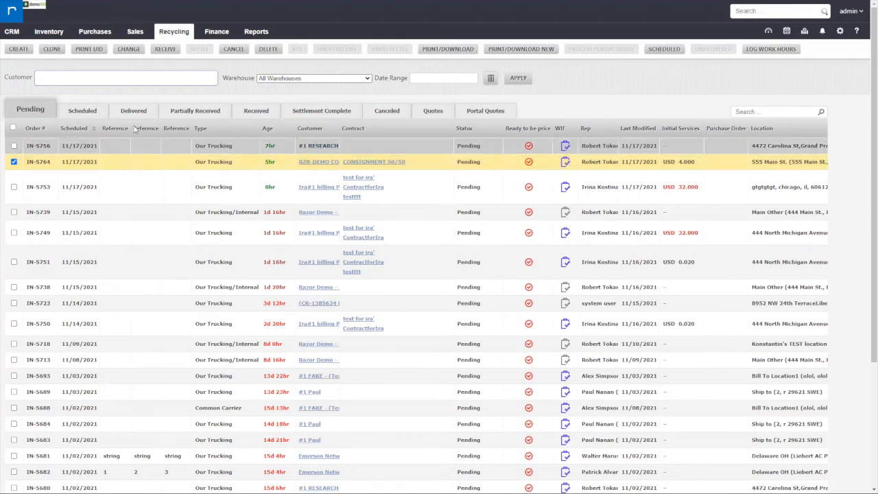
click(170, 50)
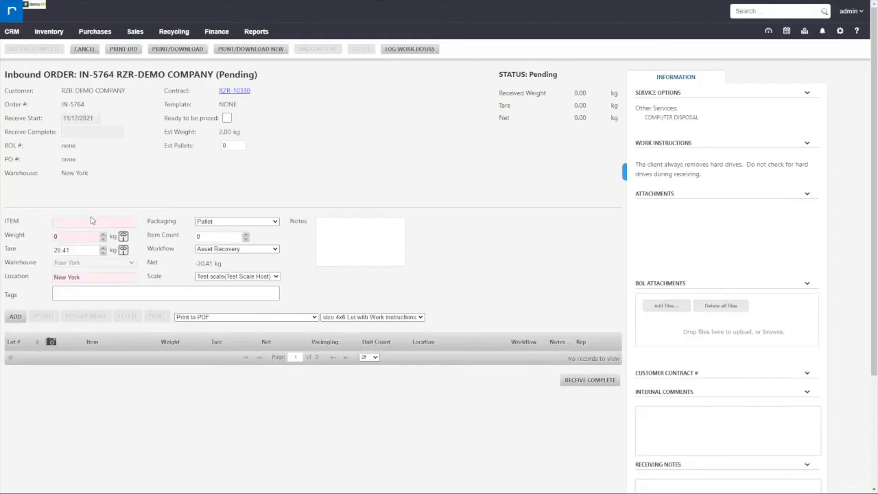
Add a Computer - Resale lot weighing 500 kg to the inbound order and complete the receiving
click(90, 218)
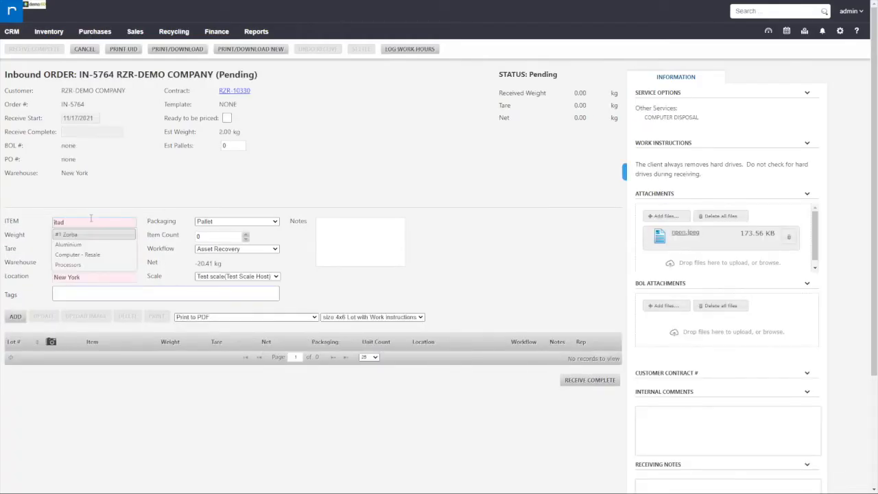
double_click(90, 221)
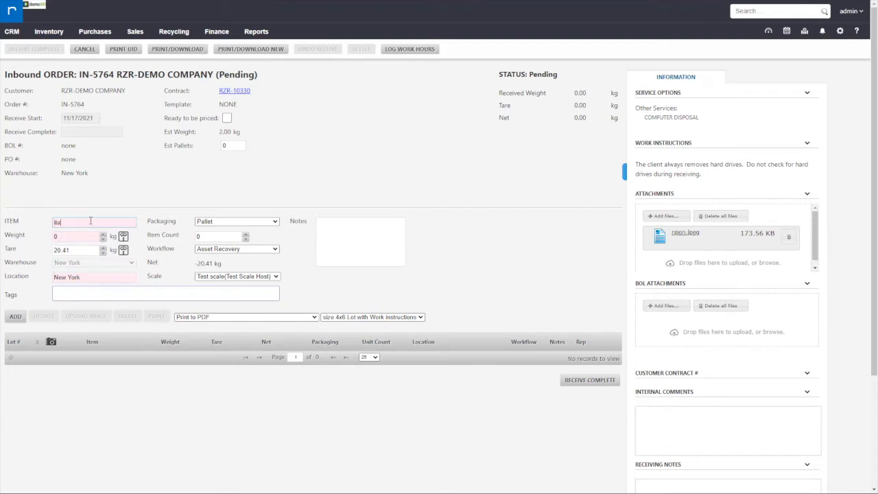
click(85, 220)
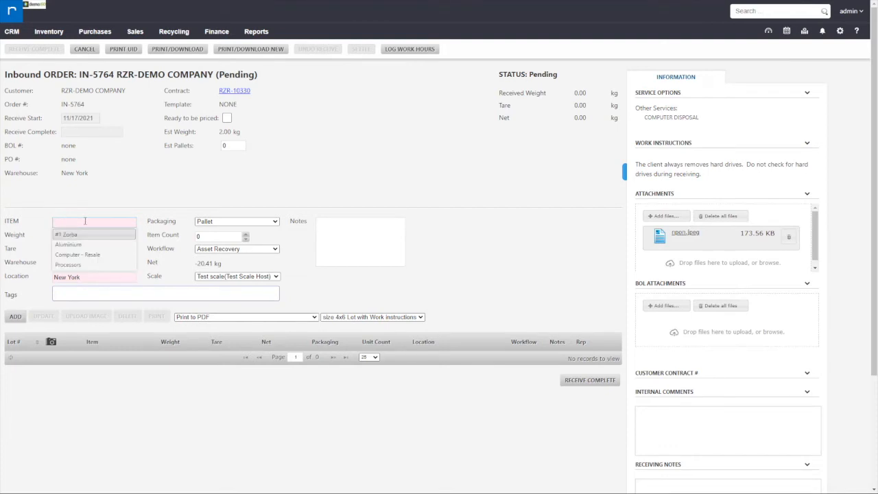
click(84, 257)
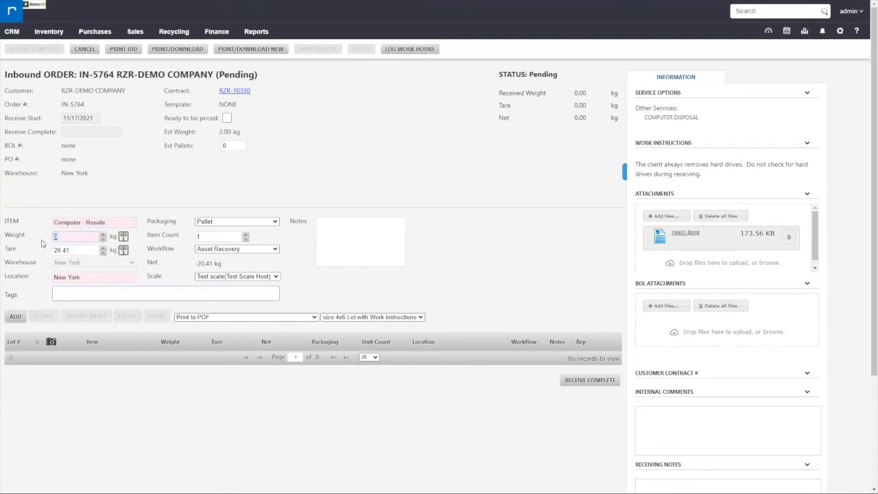
text(500)
click(23, 317)
click(502, 280)
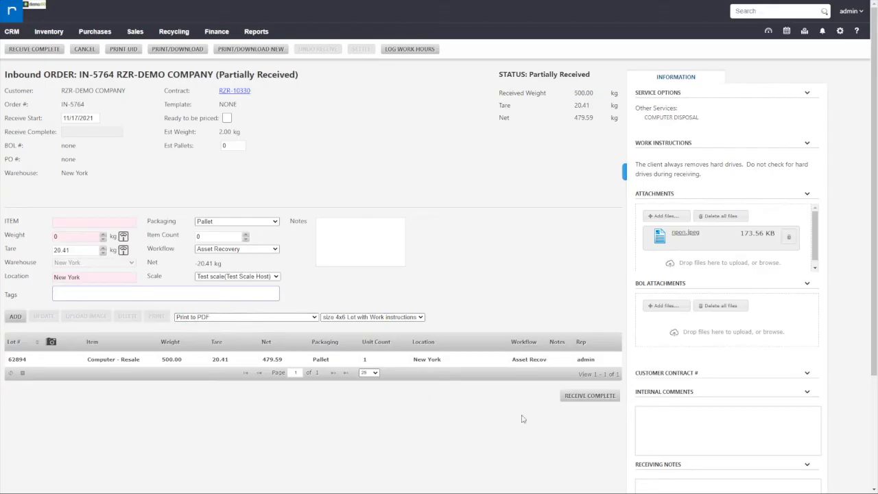
click(589, 396)
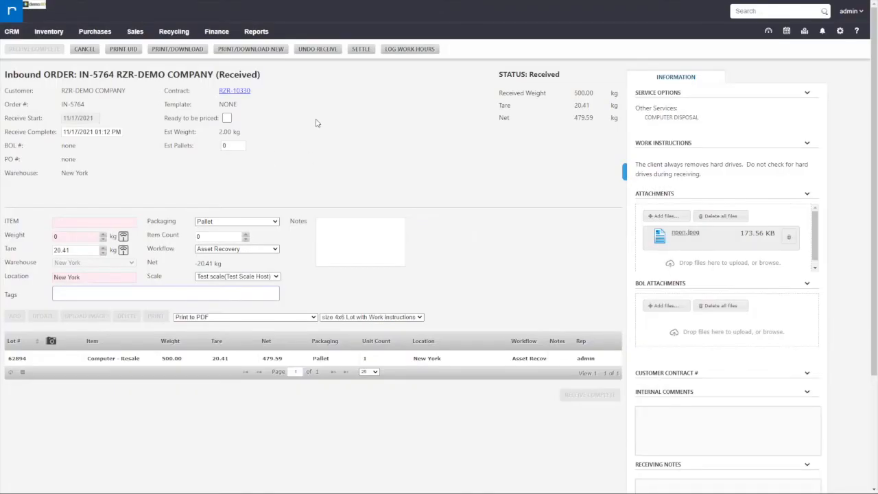
Open the inventory lot detail and start an audit of the RZR-DEMO COMPANY Computer - Resale lot
click(178, 46)
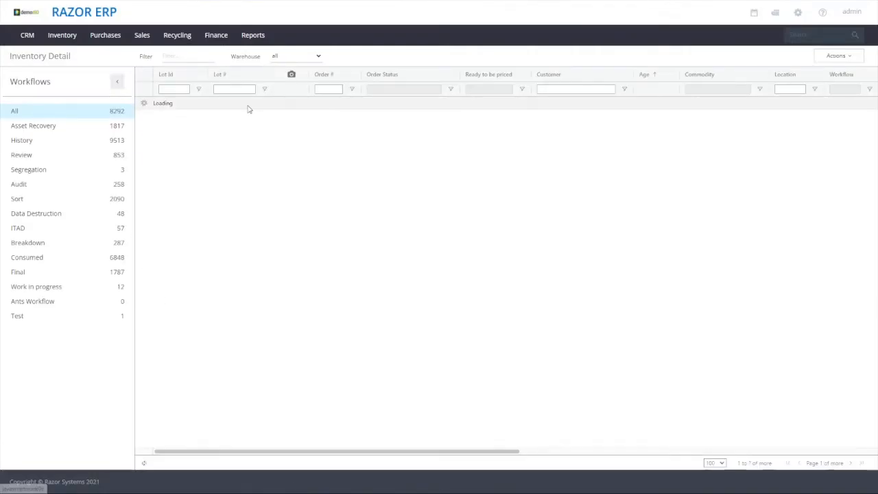
click(172, 104)
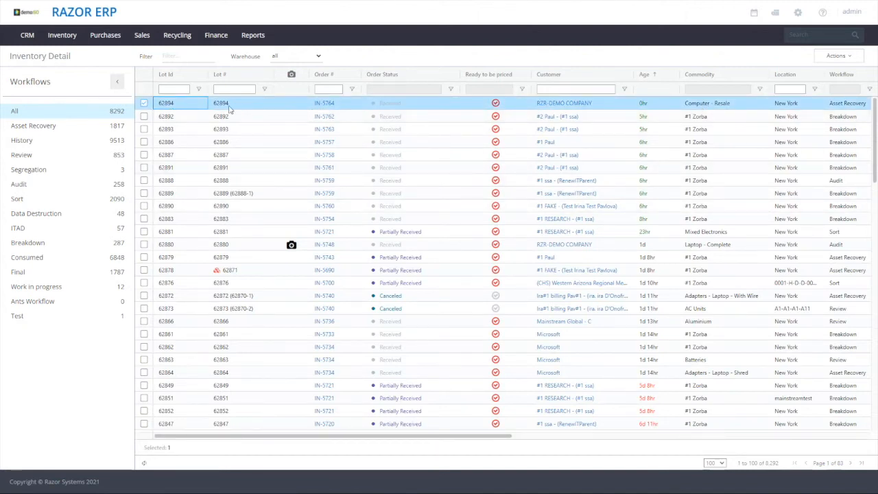
right_click(235, 106)
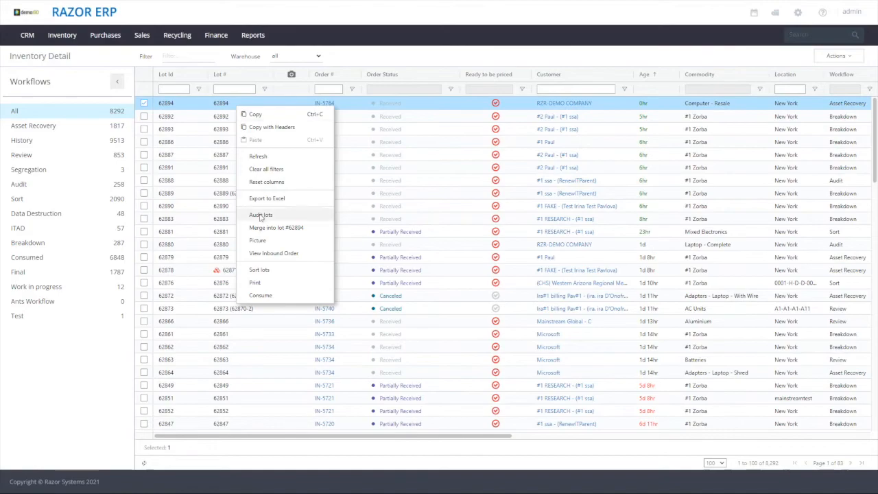
click(260, 261)
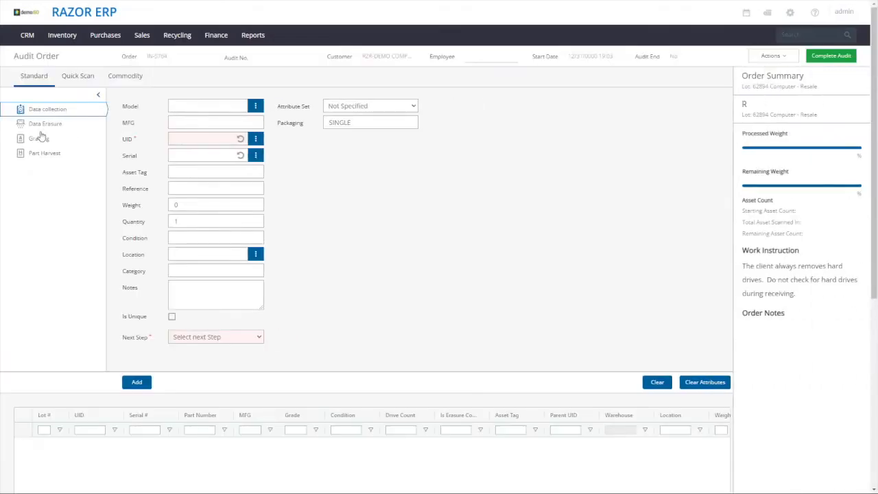
Choose model 1908FPT for the audited asset and generate its UID and serial number
text(1908)
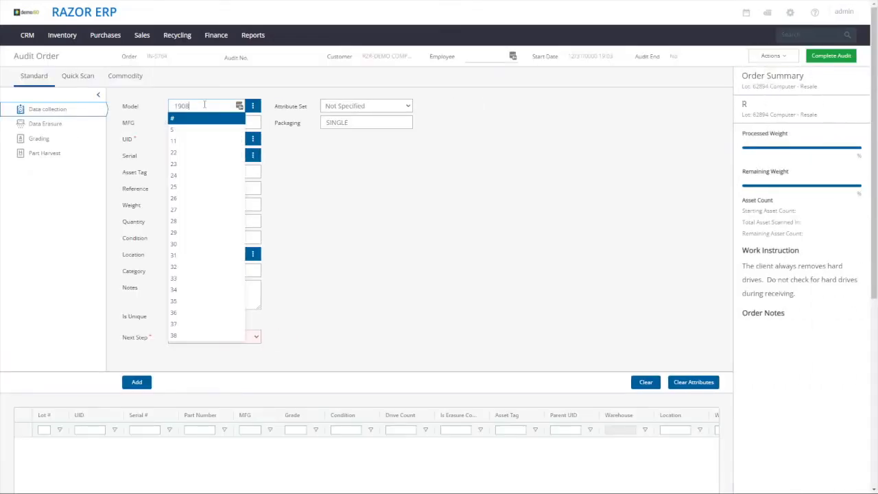
text(fpt)
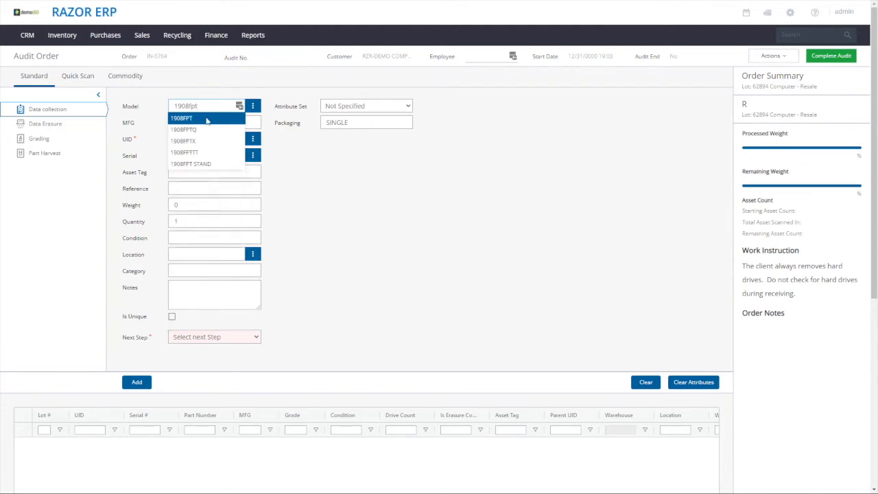
click(207, 118)
click(238, 155)
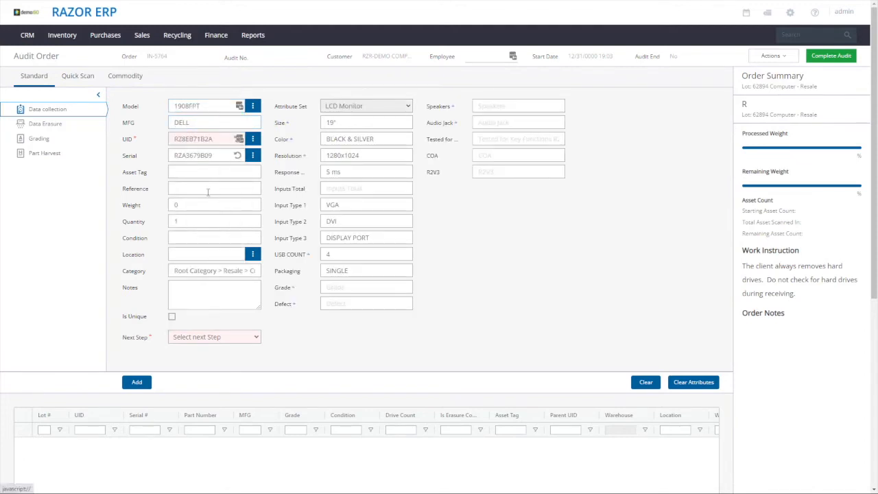
Set the asset's weight to 12, condition to USED, notes to "asdasd" and next step to Resale
click(179, 204)
text(1)
click(203, 259)
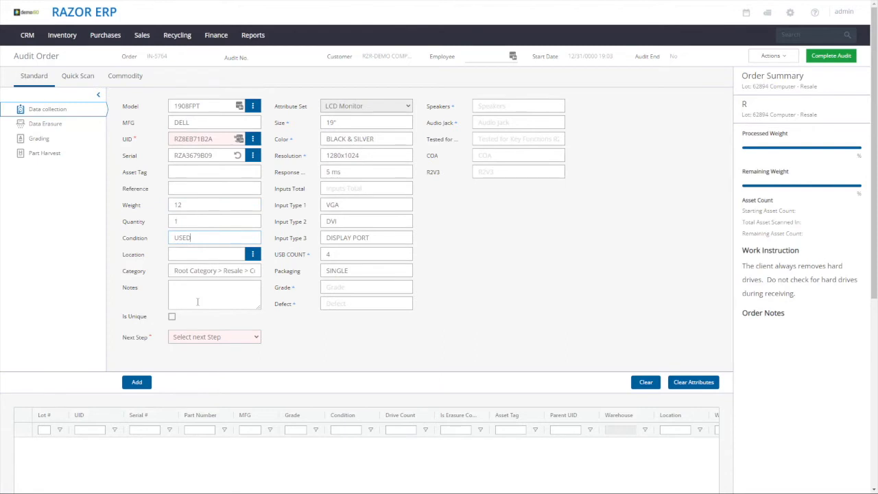
click(199, 341)
click(198, 325)
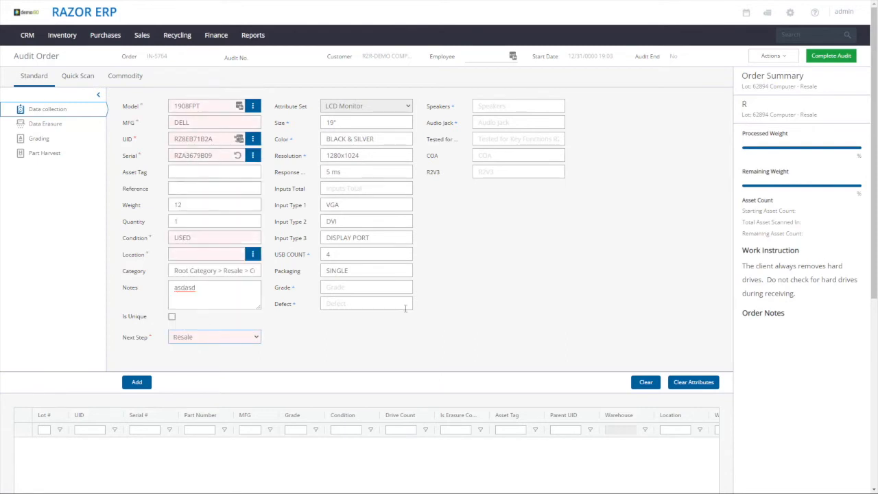
Set the asset's location to 02-LCD-TESTING and add the asset to the audit
click(137, 381)
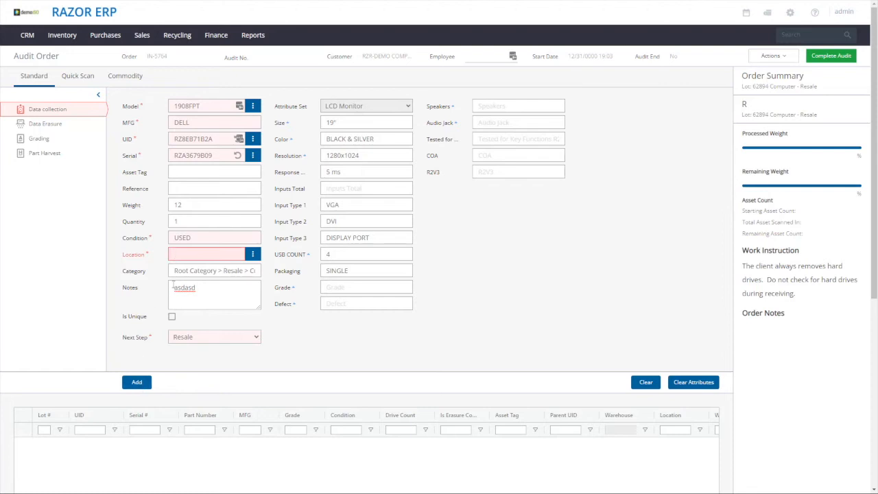
click(198, 254)
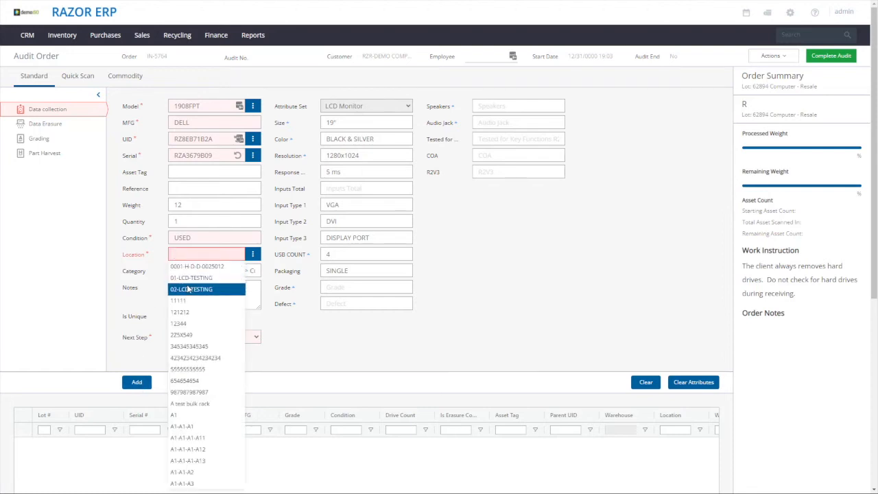
click(190, 290)
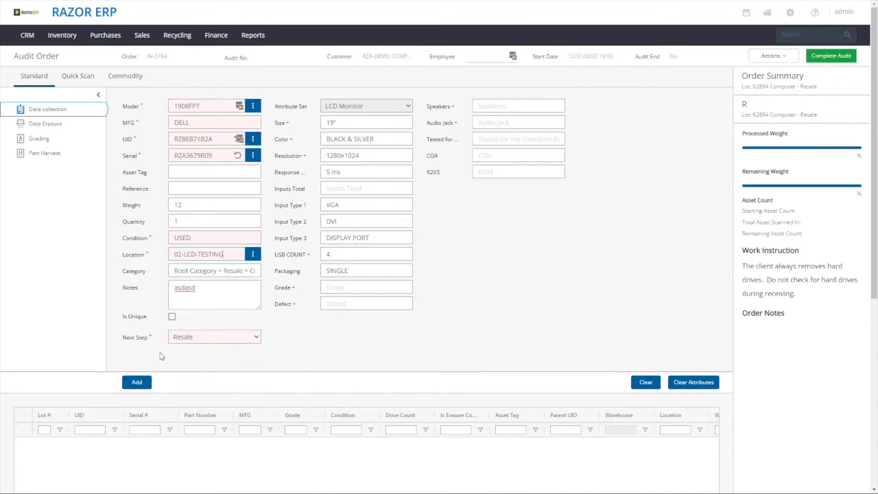
click(144, 383)
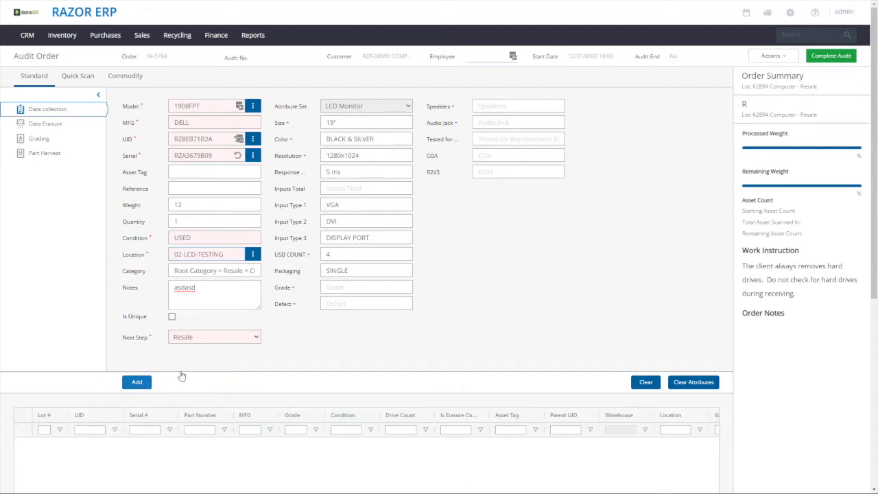
Start a bulk insert from the added 1908FPT asset and generate 9 copies with automatic UIDs but without automatic serial numbers
click(79, 446)
click(166, 438)
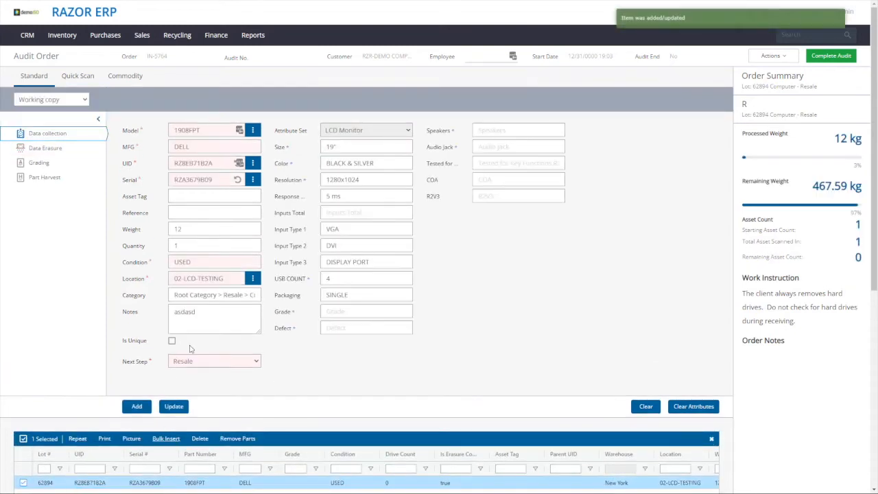
text(9)
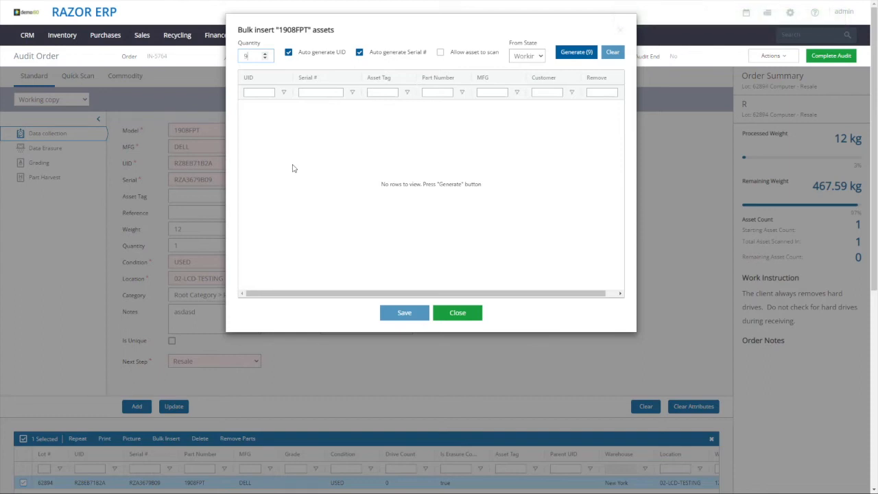
click(396, 52)
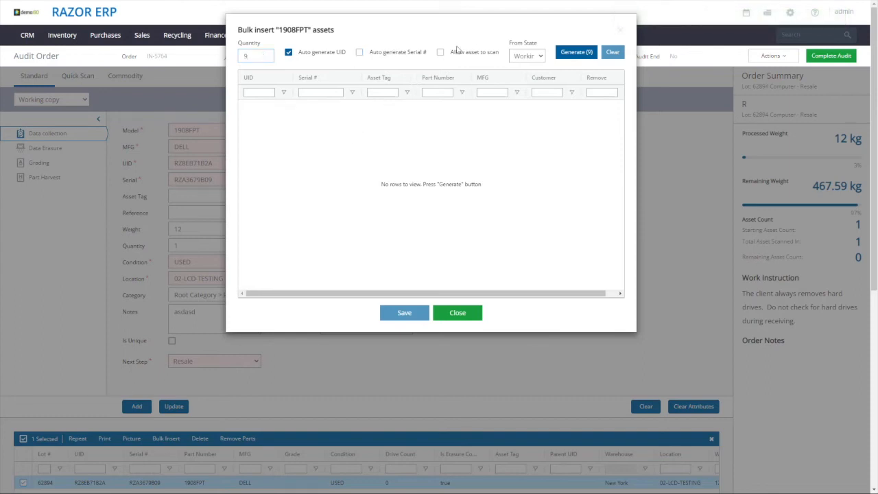
click(576, 52)
Enter the serial numbers 1ZXYZ123610 through 1ZXYZ123618 in sequence for the nine generated assets
click(327, 106)
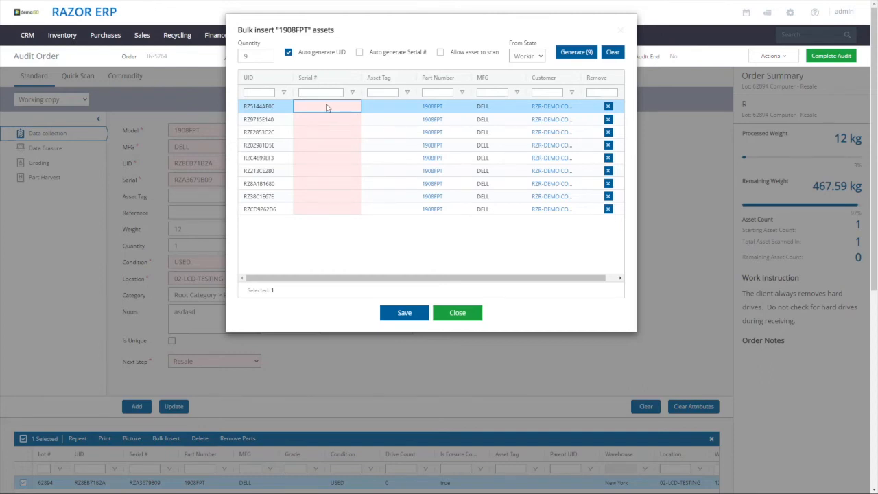
text(1ZXYZ12360)
key(Return)
text(1ZXYZ123611)
key(Return)
text(1ZXYZ123612)
key(Return)
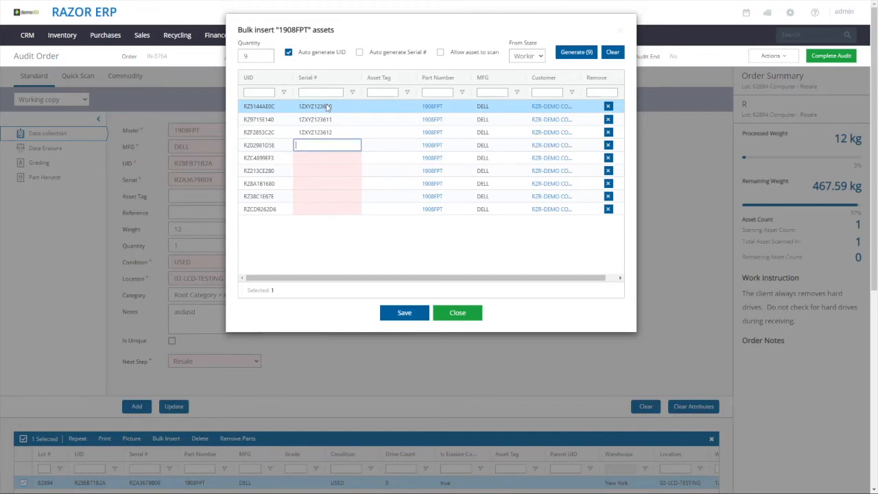
text(1ZXYZ123613)
key(Return)
text(1ZXYZ123614)
key(Return)
text(1ZXYZ123615)
key(Return)
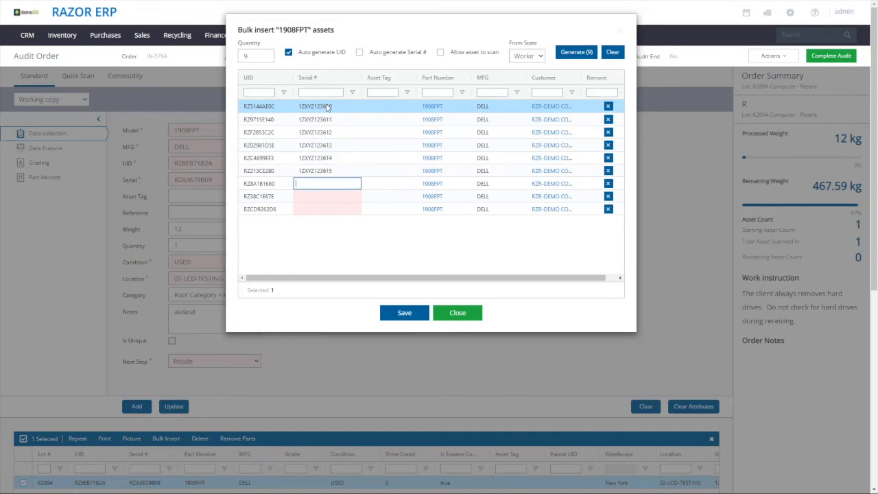
text(1ZXYZ123616)
key(Return)
text(1ZXYZ123617)
key(Return)
text(1ZXYZ123618)
key(Return)
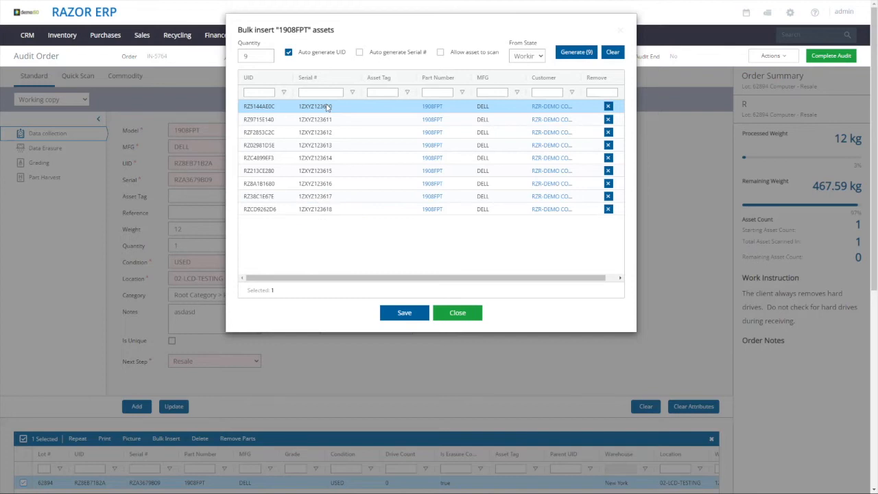
Save the nine bulk-generated 1908FPT assets and complete the audit despite the remaining untested weight
click(391, 316)
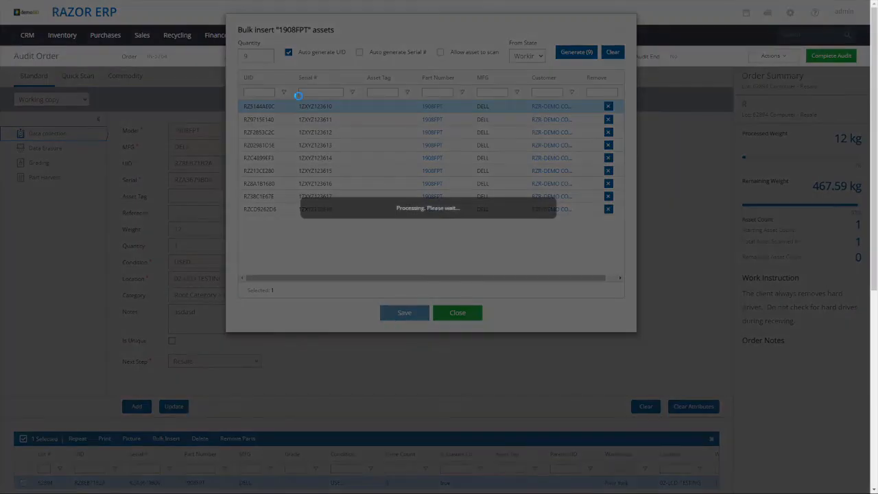
scroll(246, 425, down, 3)
scroll(247, 422, up, 3)
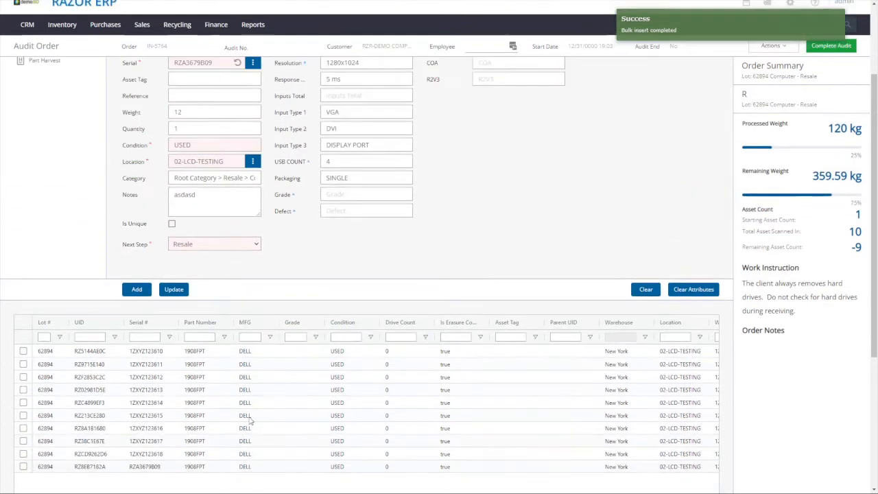
click(828, 56)
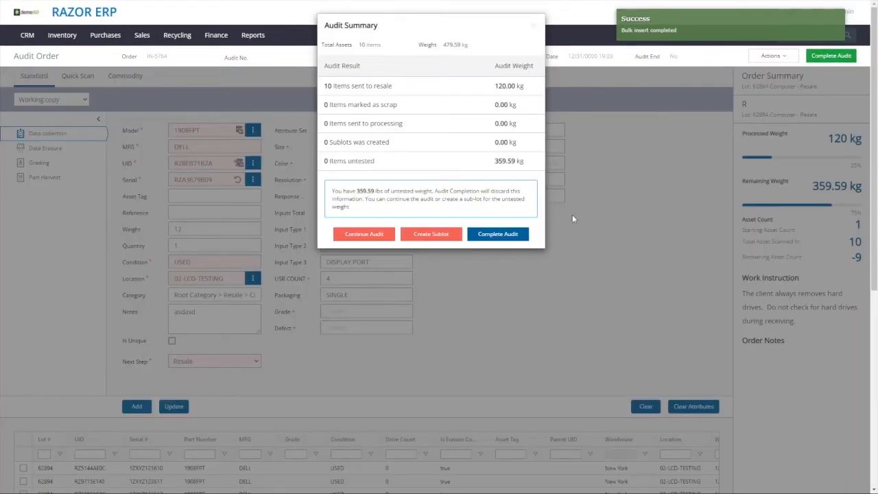
click(498, 234)
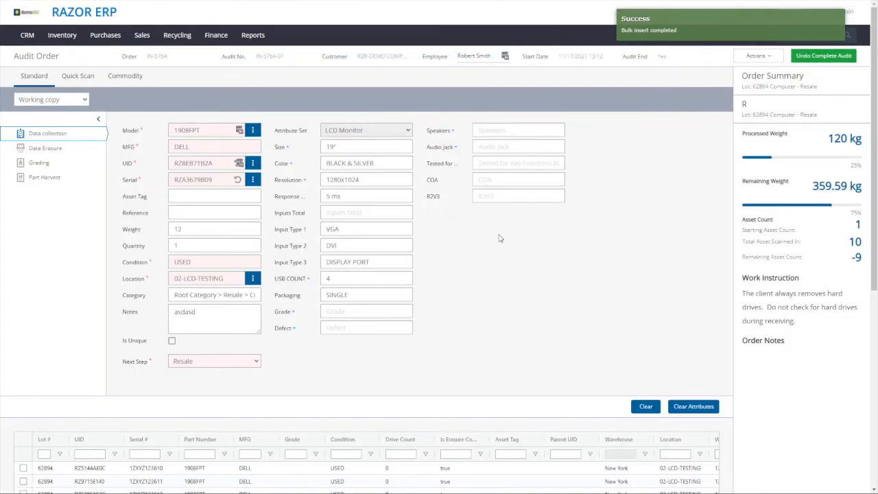
Open the settlement of the newest RZR-DEMO COMPANY inbound order in the Processed & Audit view and review its audited assets
mouse_move(171, 36)
click(180, 237)
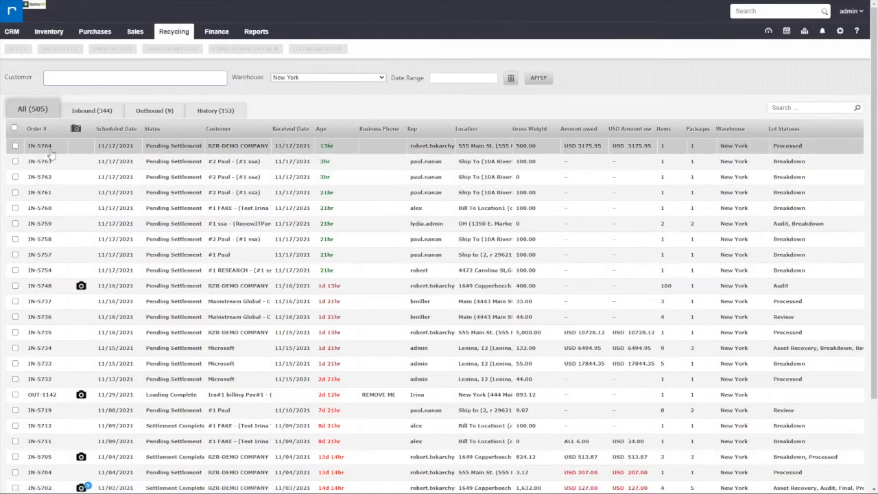
click(46, 146)
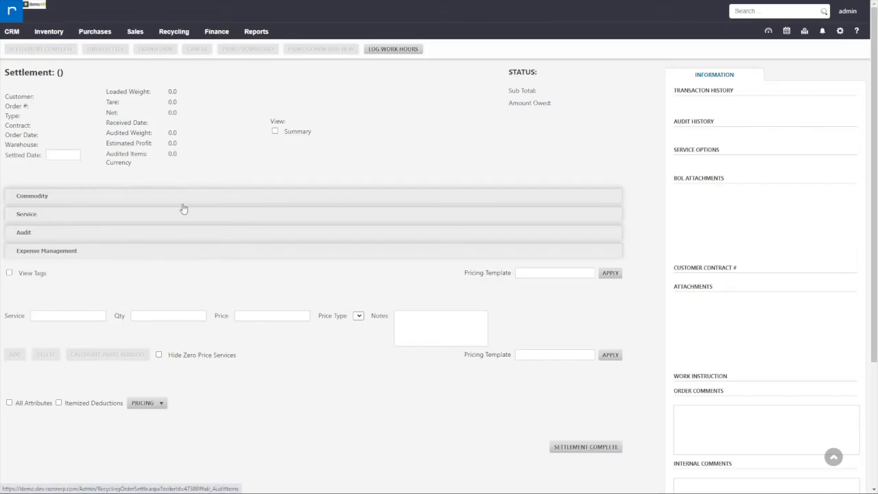
click(367, 131)
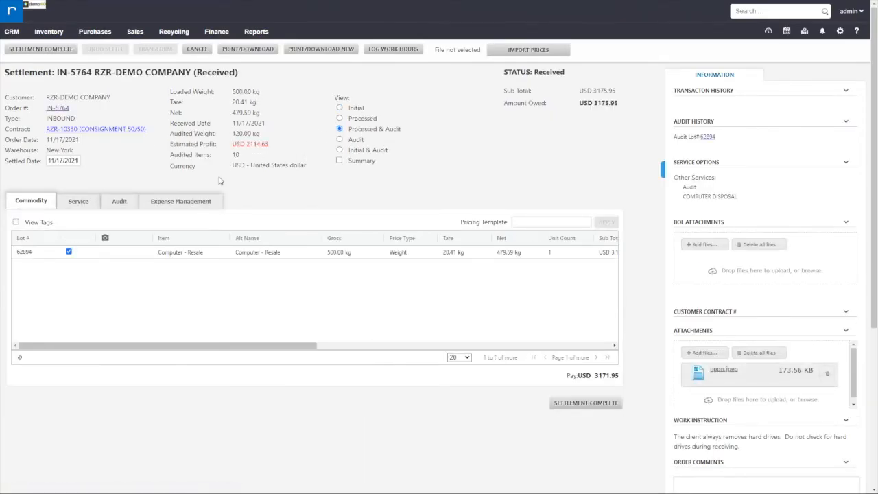
click(123, 203)
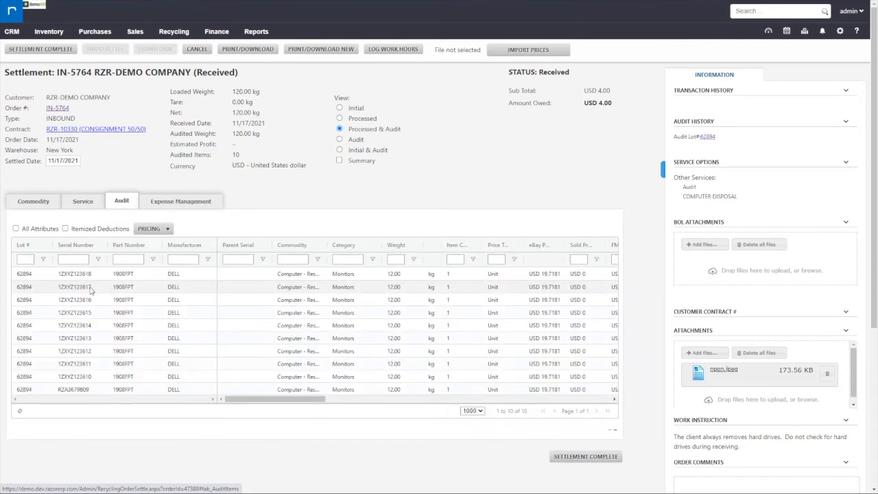
scroll(110, 353, down, 2)
scroll(108, 353, up, 2)
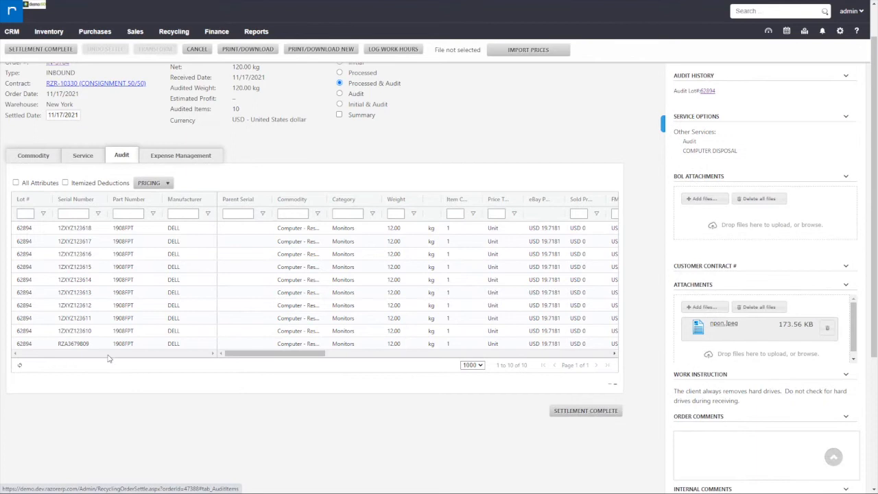
Widen the Consignment and Consignment % columns of the audited assets and check both values for every asset
mouse_move(306, 353)
mouse_down()
mouse_move(499, 357)
mouse_move(541, 347)
mouse_move(419, 345)
mouse_up()
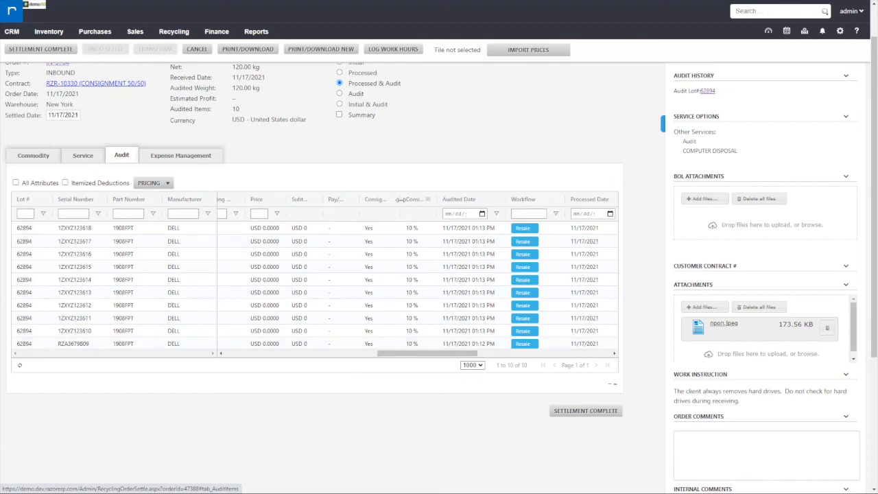
double_click(403, 200)
drag(390, 229, 387, 355)
drag(454, 200, 476, 198)
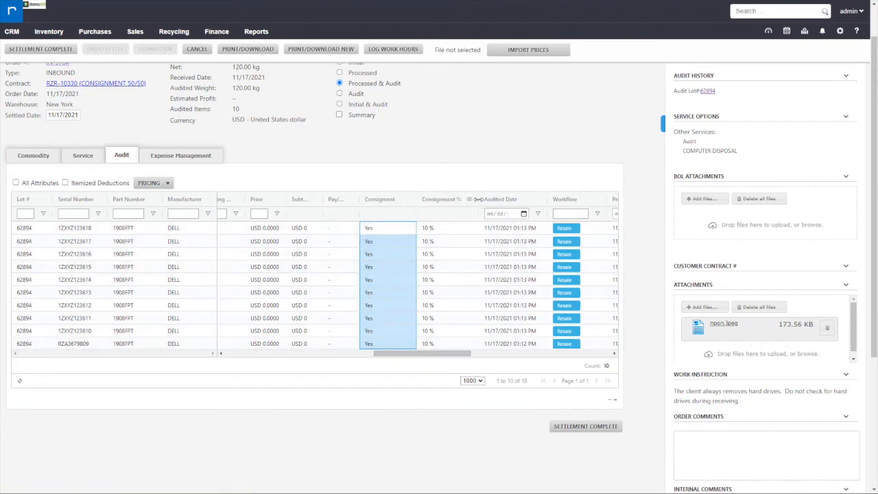
drag(386, 231, 383, 346)
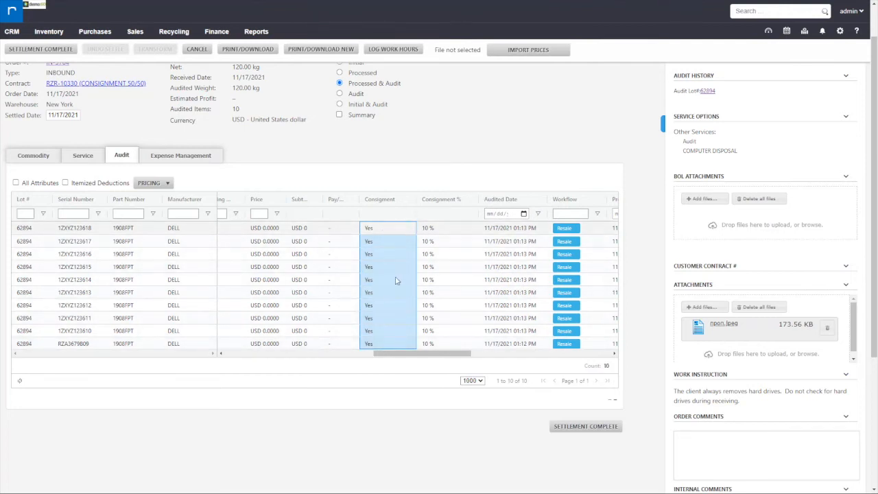
drag(436, 229, 436, 345)
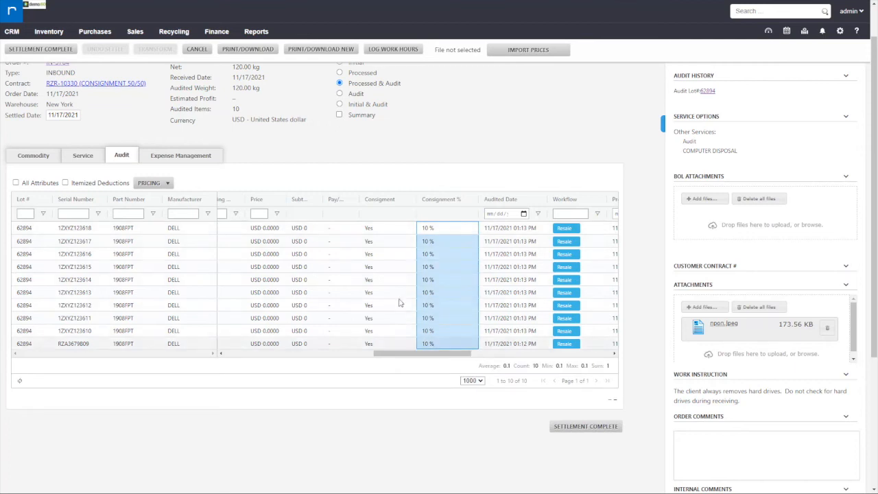
Open the order's CONSIGNMENT 50/50 contract and review the settings of its default consignment rule "test"
click(116, 84)
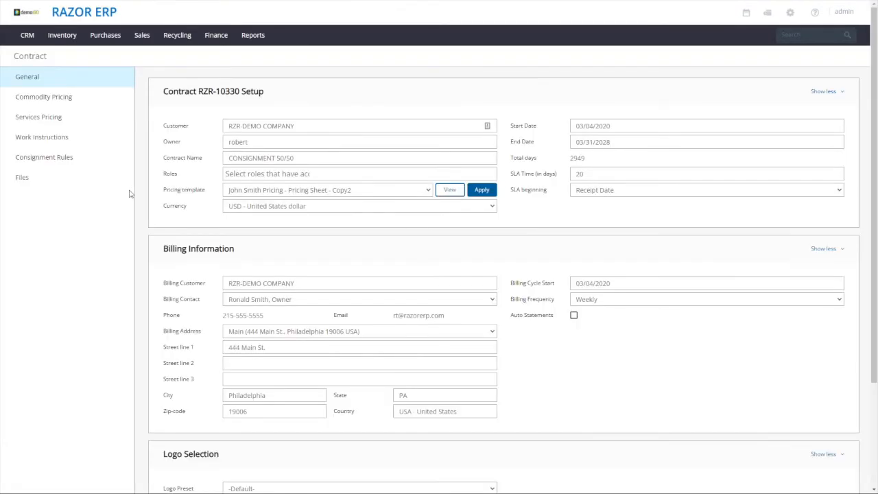
click(66, 157)
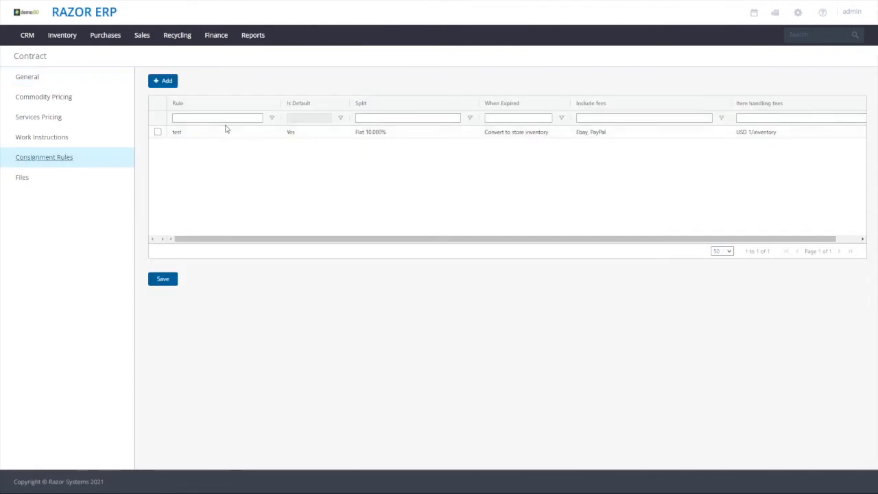
click(209, 131)
click(207, 104)
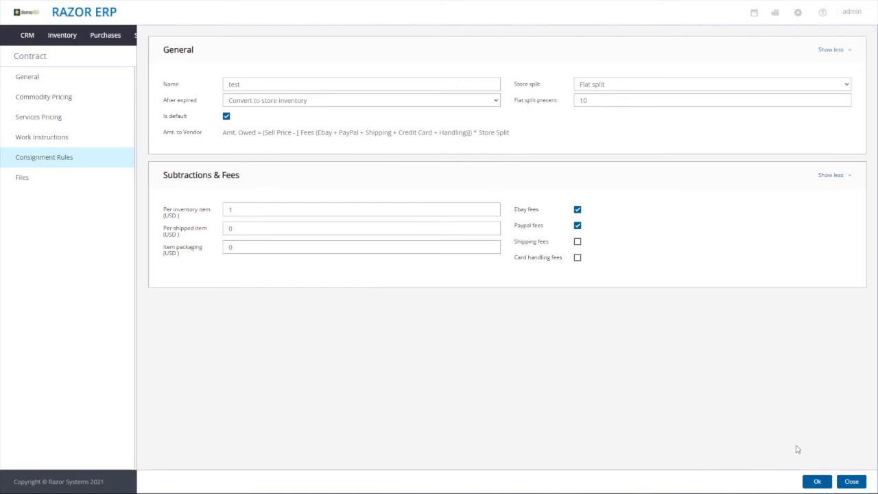
click(817, 480)
Open the pending Demo Green Recycler equipment sale dated 11/17/2021 from the sales orders
click(177, 35)
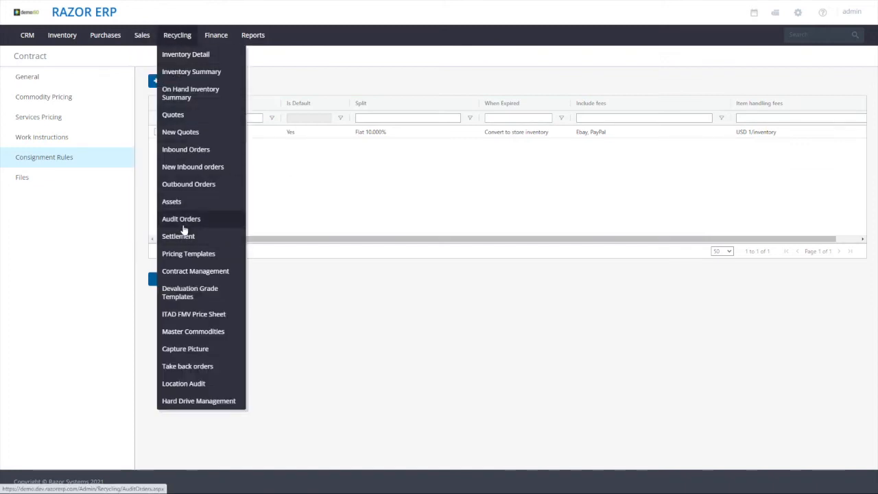
click(142, 35)
click(146, 56)
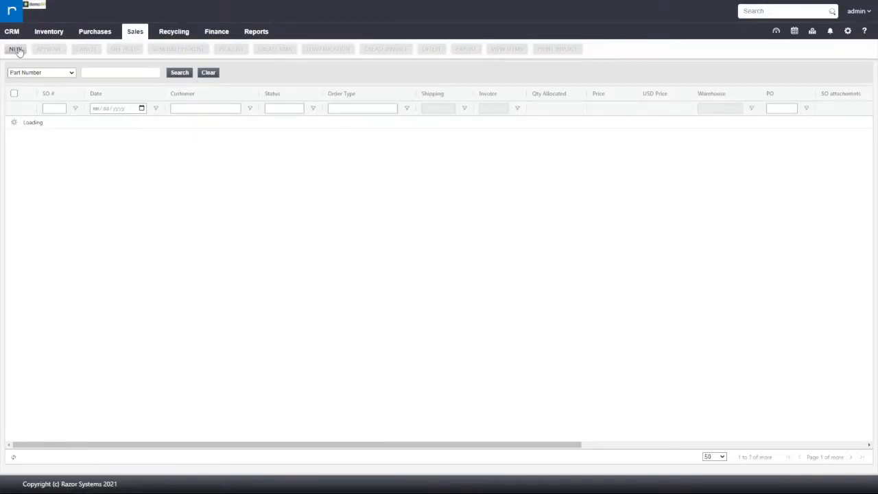
click(106, 128)
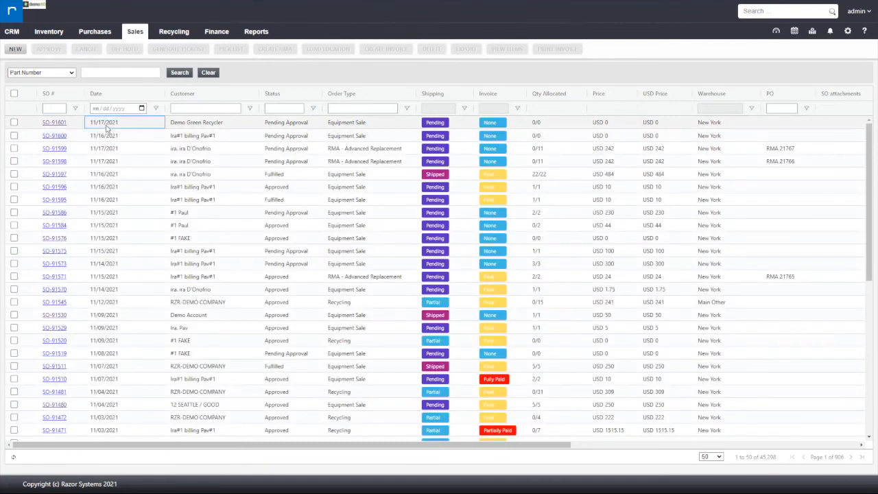
click(54, 122)
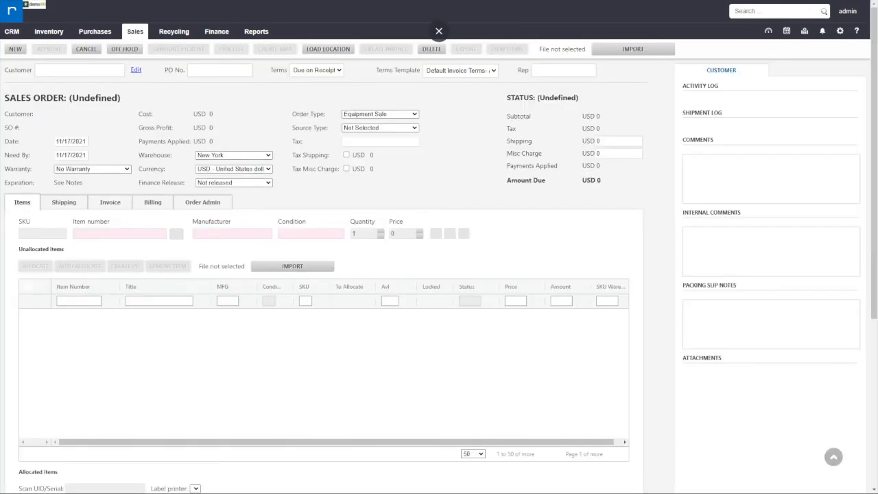
Allocate the assets with serials 1ZXYZ123610, 1ZXYZ123611, 1ZXYZ123612 and 1ZXYZ123613 to the sales order by scanning their serials
scroll(55, 384, down, 2)
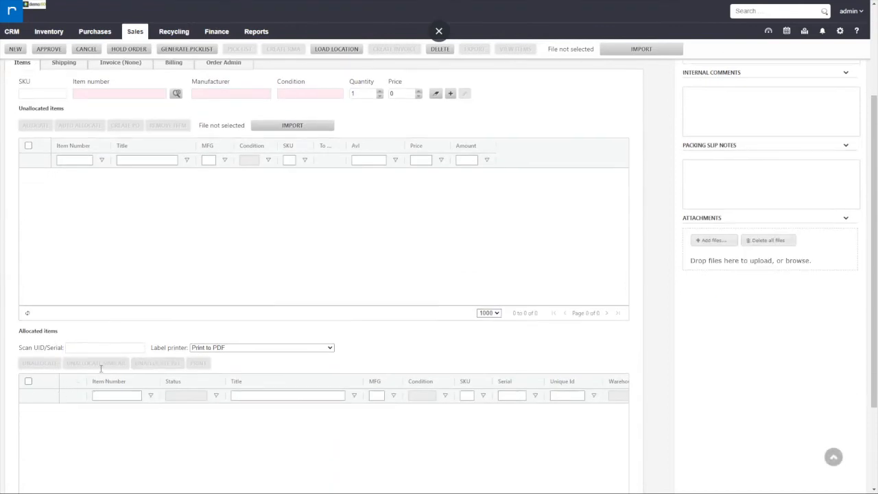
scroll(92, 400, down, 1)
click(90, 305)
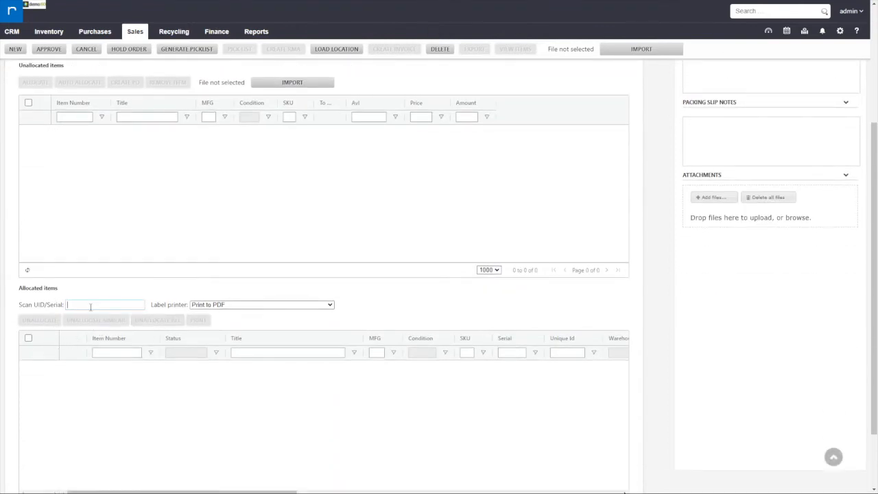
text(1ZXYZ123610)
key(Return)
text(1ZXYZ123611)
key(Return)
text(1ZXYZ123612)
key(Return)
text(1ZXYZ123613)
key(Return)
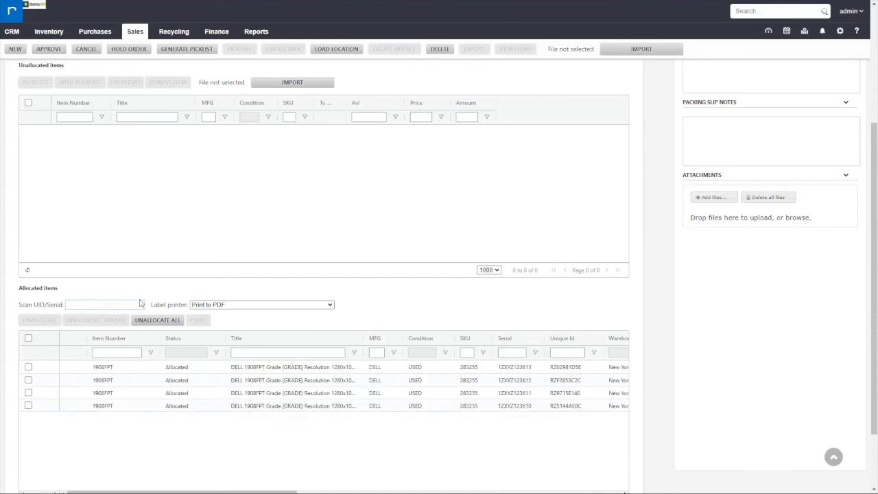
Set the price of each of the four allocated 1908FPT items to 100
scroll(225, 400, right, 6)
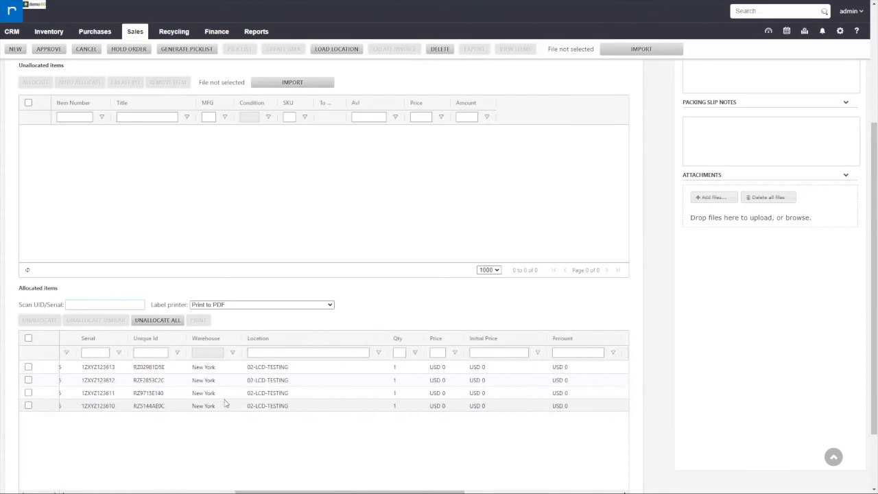
scroll(224, 403, right, 5)
click(173, 367)
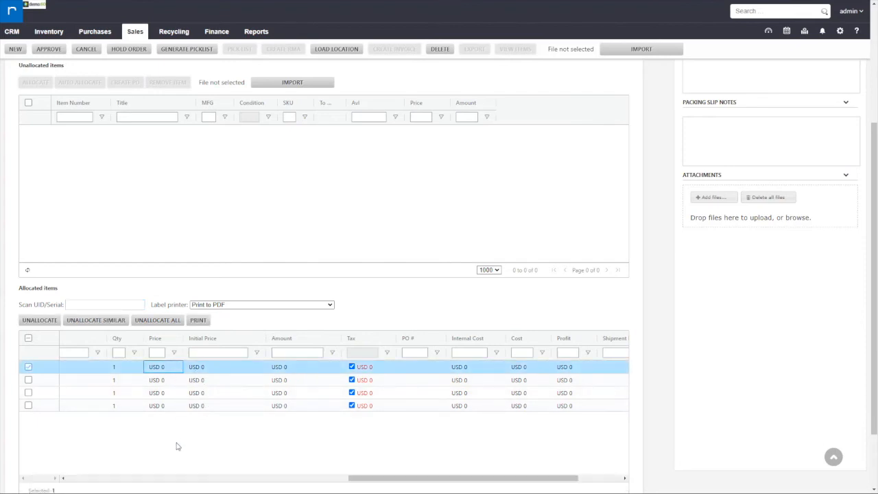
text(100)
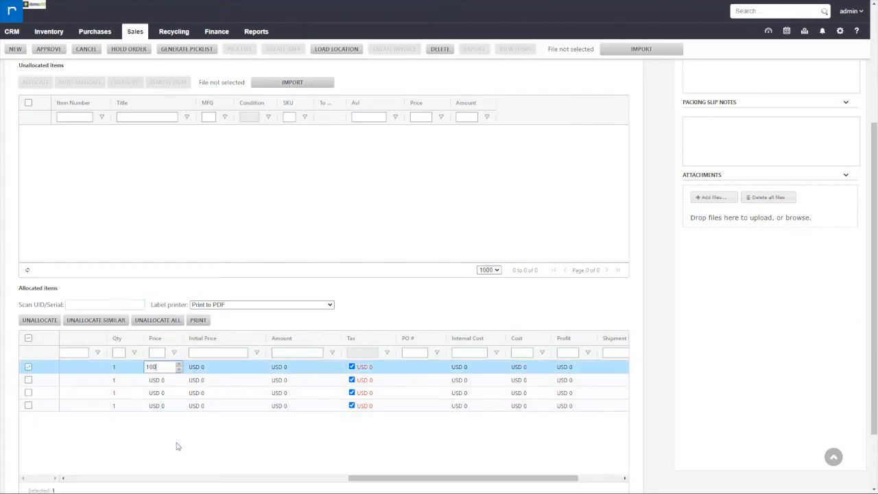
key(Return)
text(100)
key(Return)
text(100)
key(Return)
text(100)
key(Return)
Approve the sales order and create its invoice
click(45, 50)
click(386, 50)
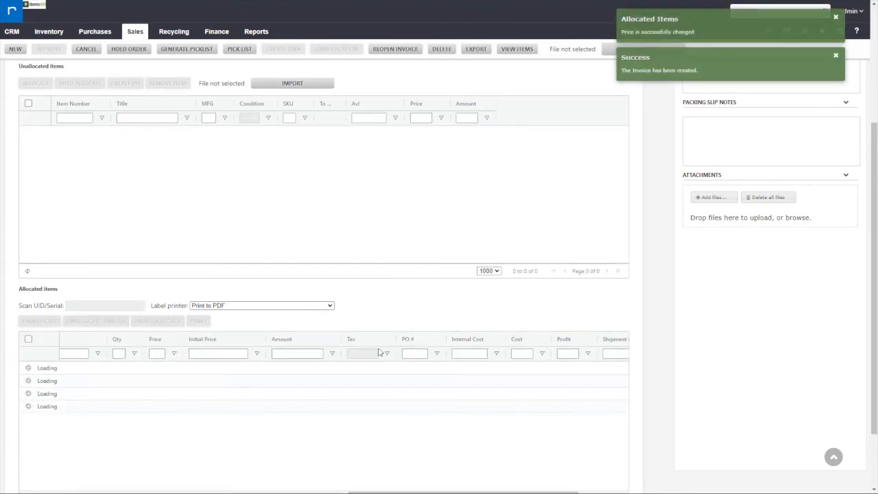
scroll(288, 310, up, 3)
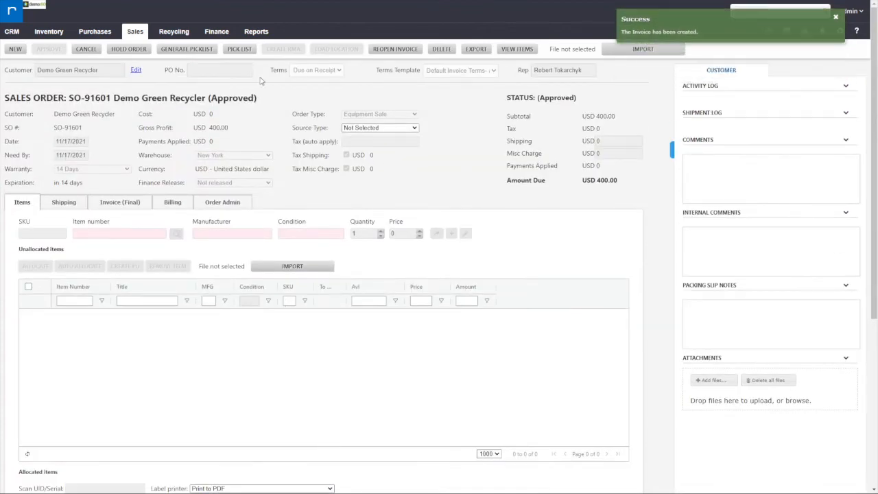
Open the inventory's consignment items list and review the sold price, amount owed and contract of the items
click(49, 32)
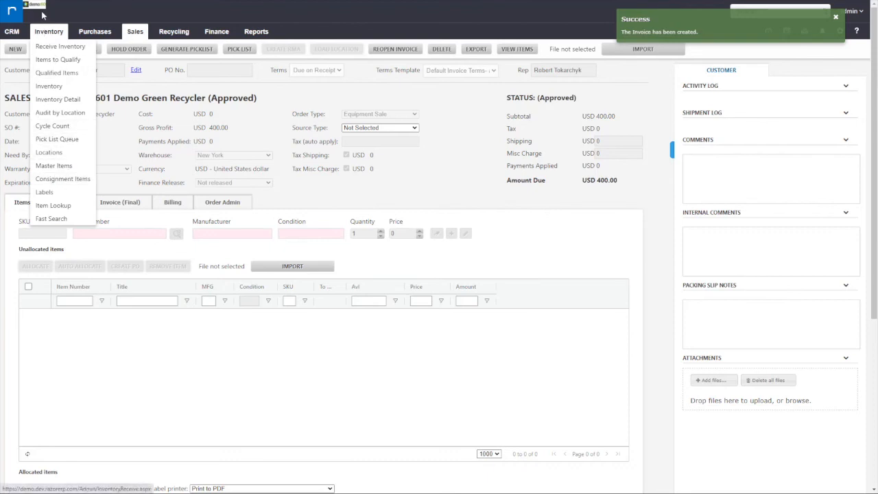
click(49, 179)
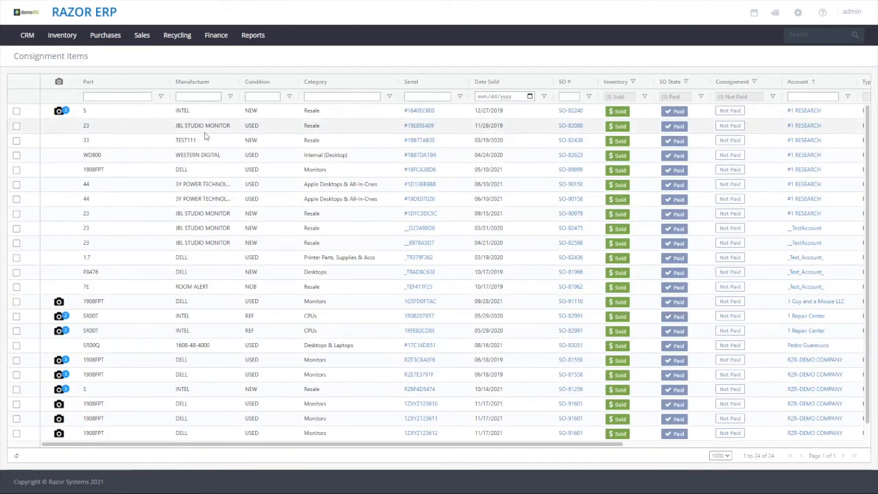
scroll(205, 136, right, 3)
scroll(205, 135, right, 3)
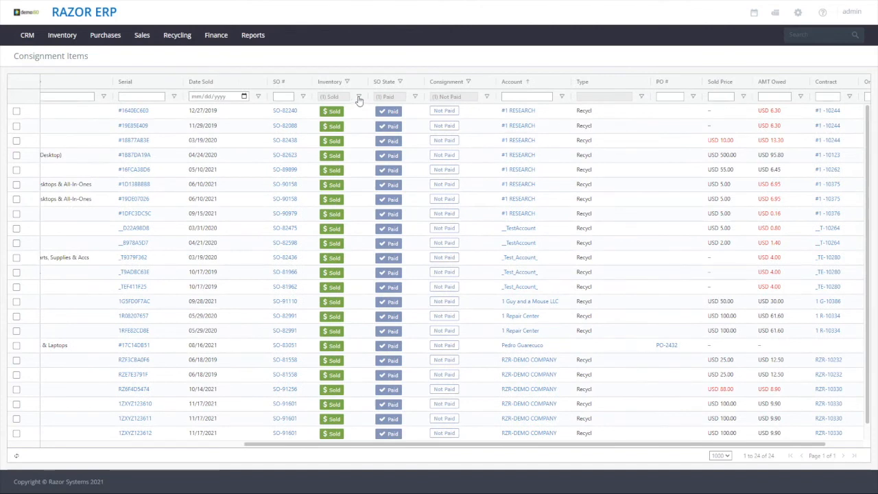
Examine the filter options of the Inventory, SO State and Consignment columns without changing them
click(358, 98)
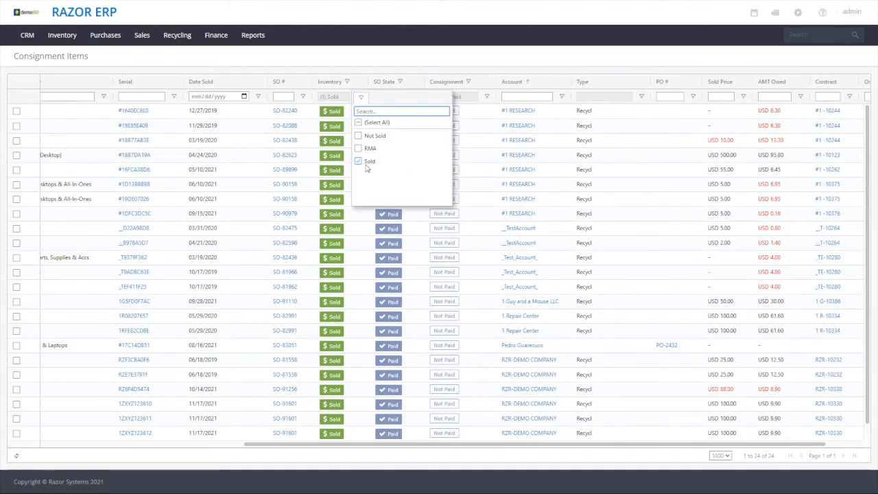
click(395, 60)
click(415, 98)
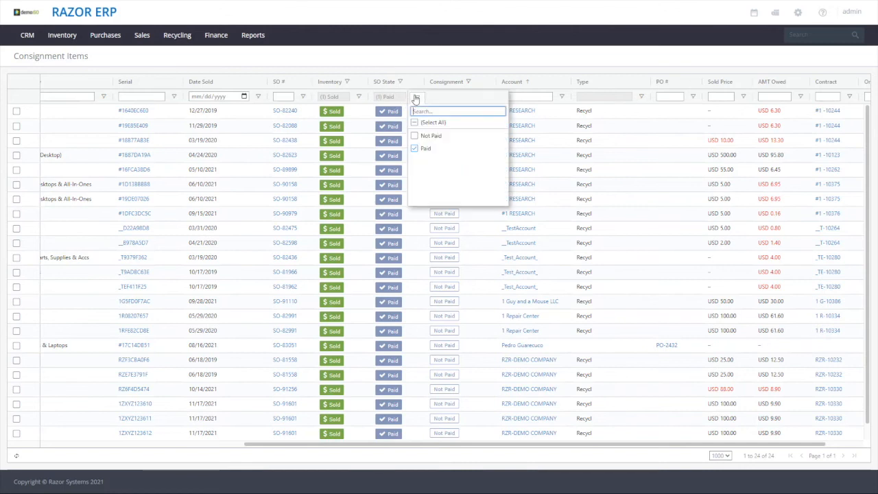
click(460, 61)
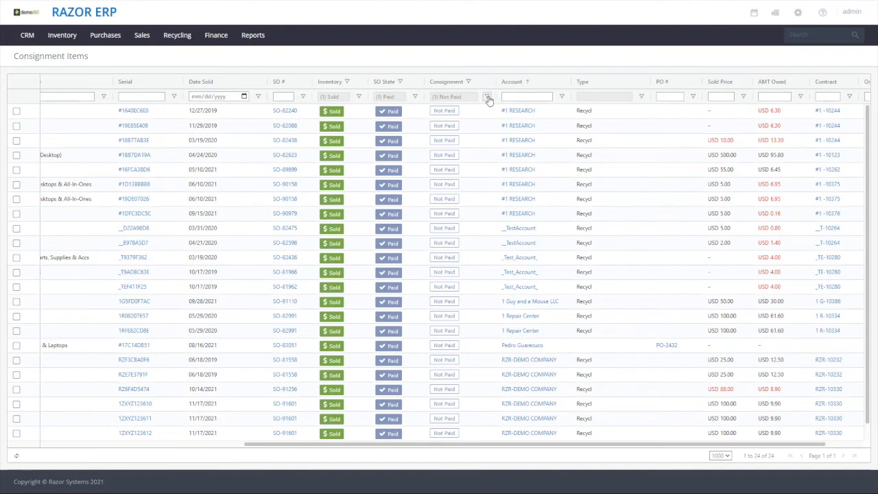
click(487, 98)
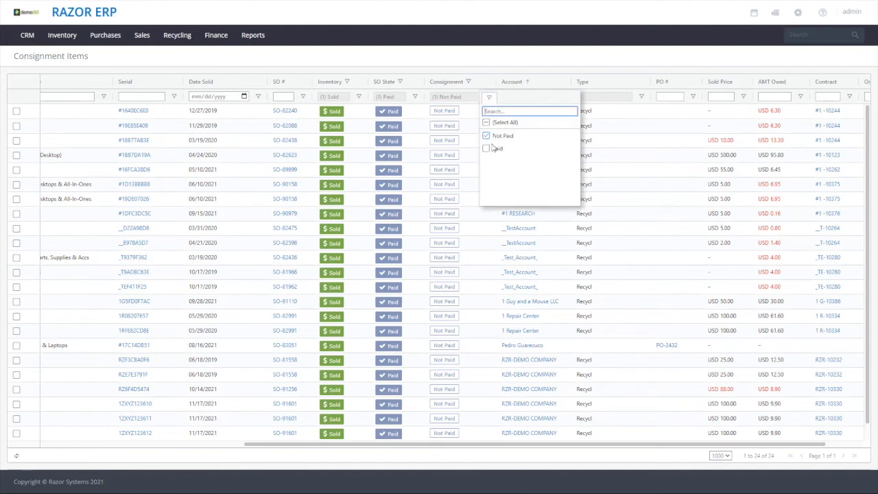
Narrow the consignment items list to accounts matching "rzr", keeping the Sold, Paid and Not Paid filters
click(511, 48)
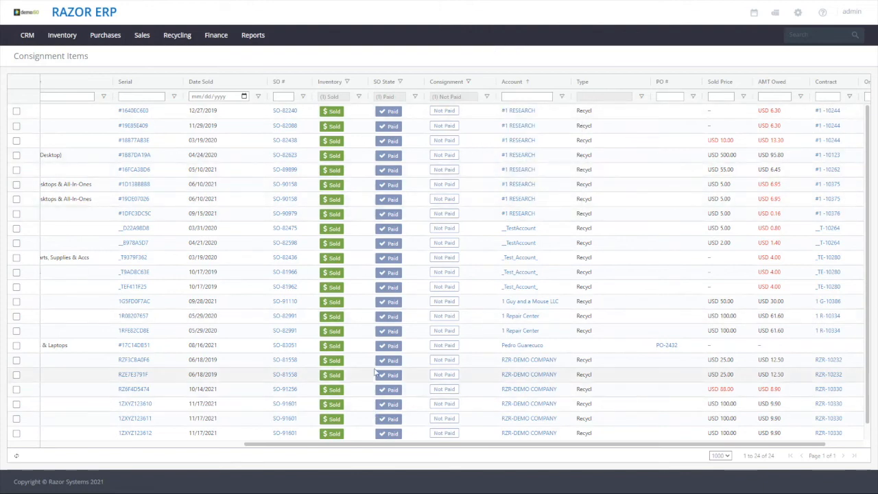
scroll(369, 362, left, 5)
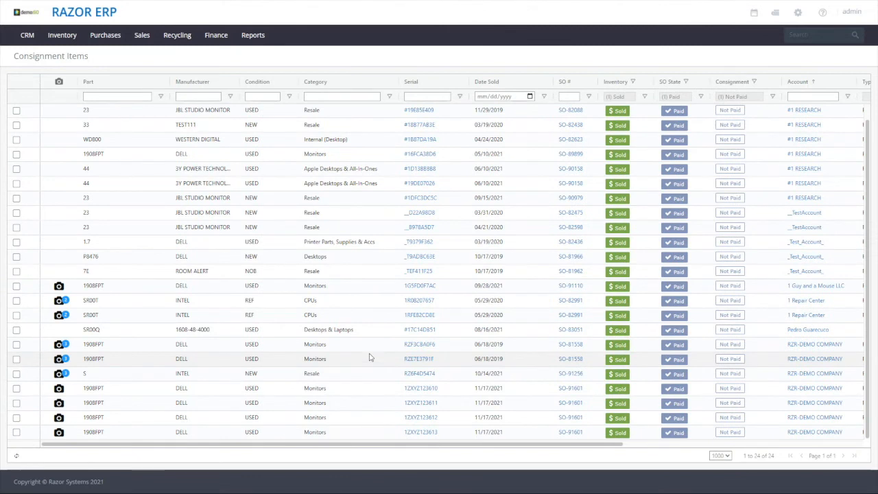
scroll(369, 358, right, 5)
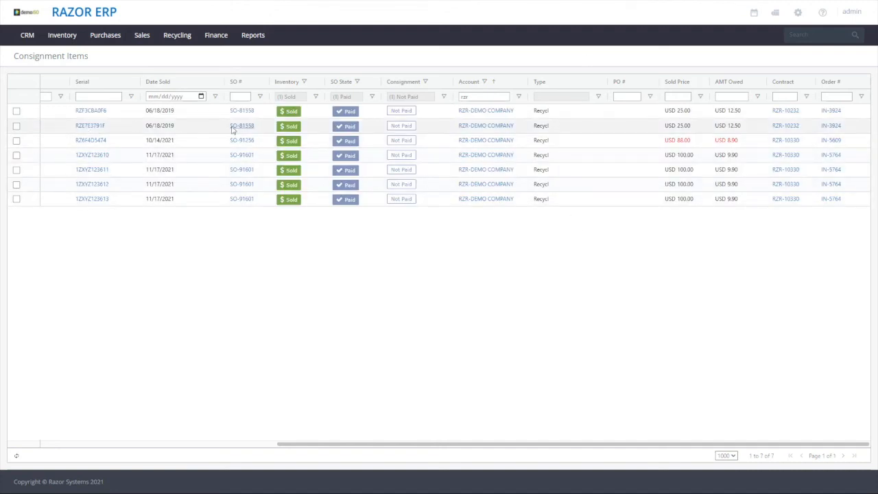
Review the sales order numbers of the listed items, plus the sold prices, amounts owed and contracts of the items sold on 11/17/2021
drag(268, 112, 263, 230)
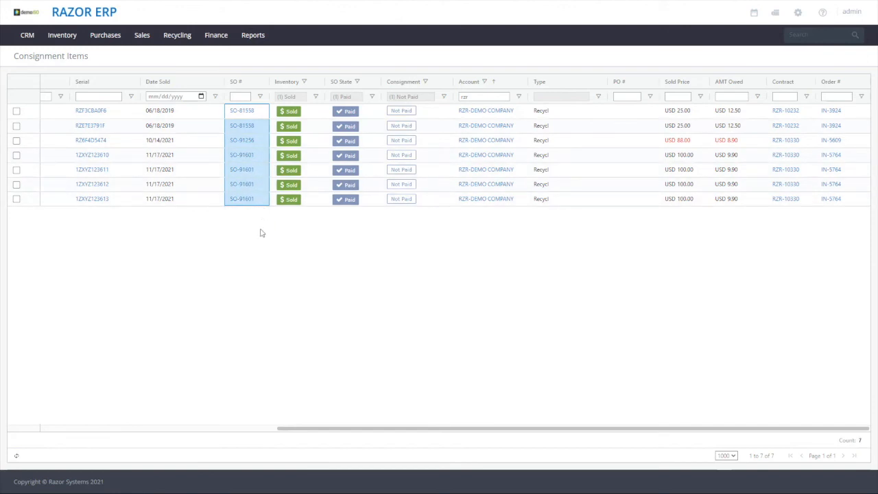
drag(686, 155, 691, 198)
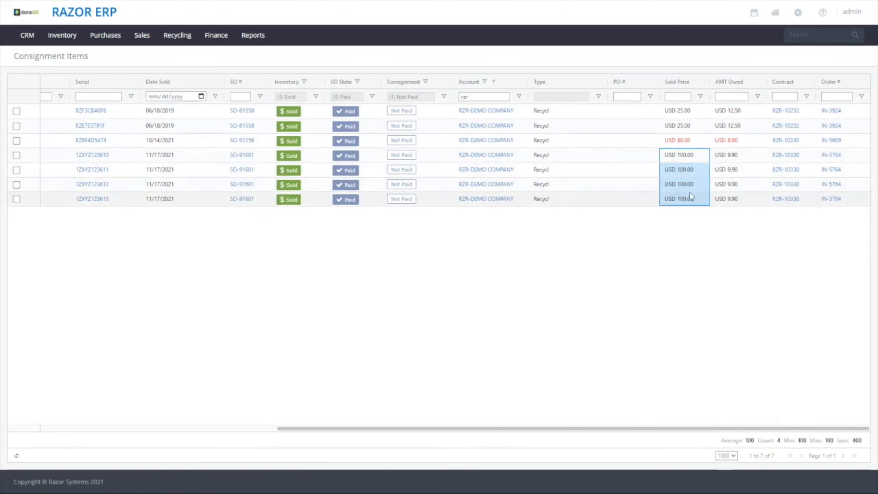
click(749, 161)
drag(749, 162, 742, 202)
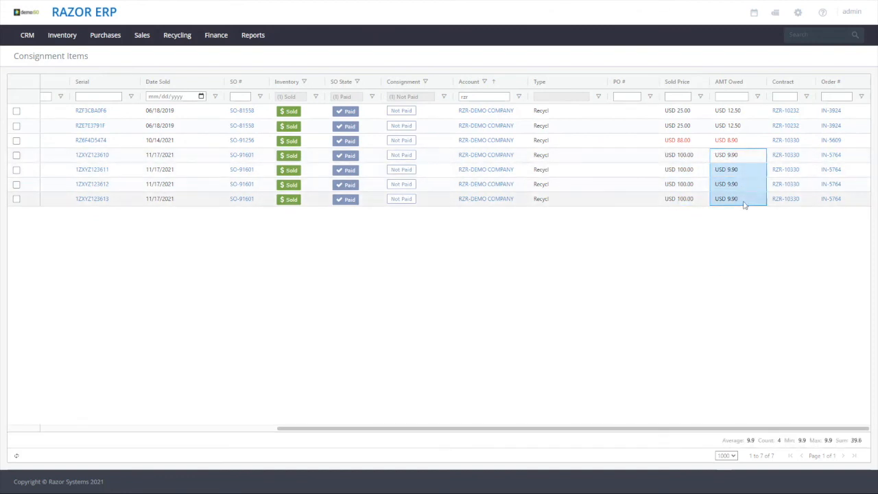
drag(811, 158, 807, 218)
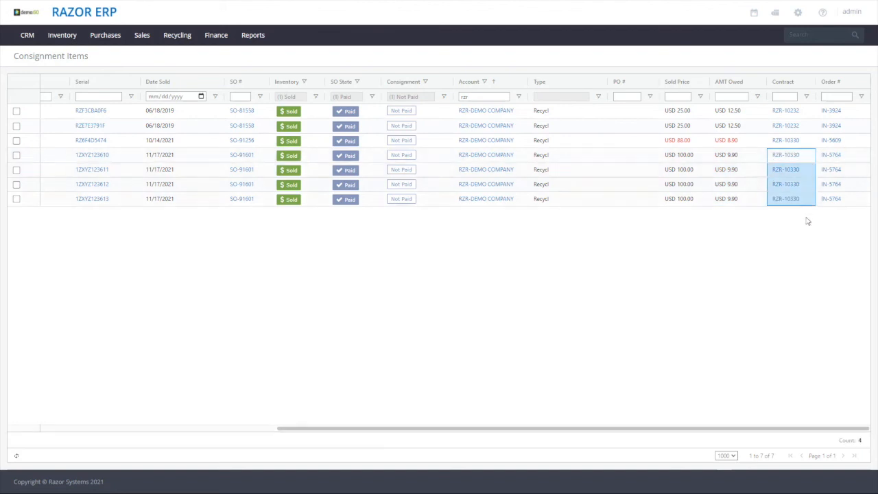
scroll(81, 194, left, 5)
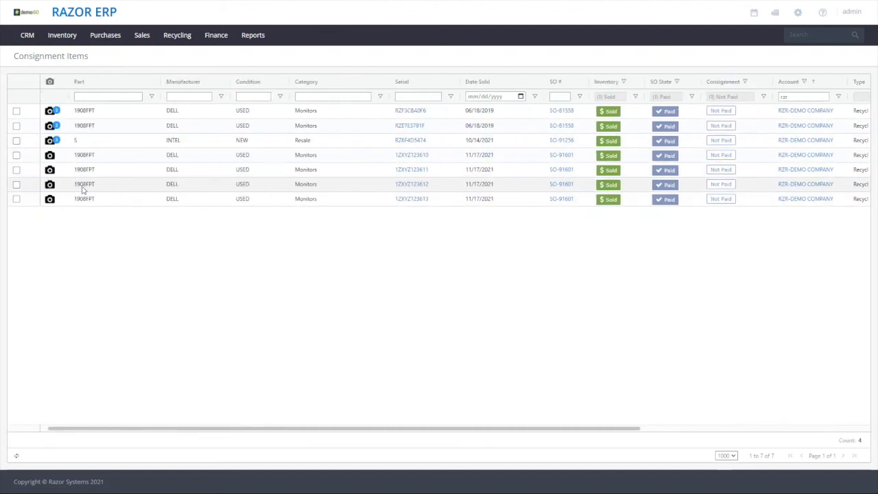
click(17, 110)
click(16, 81)
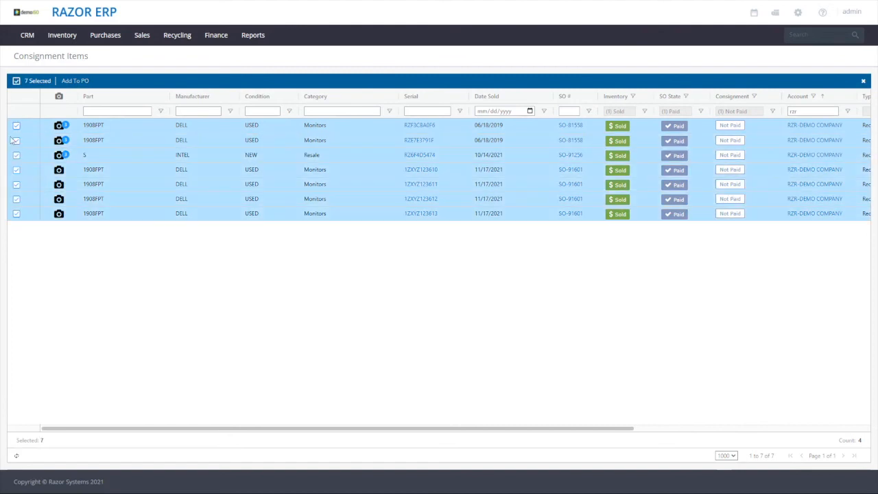
click(16, 81)
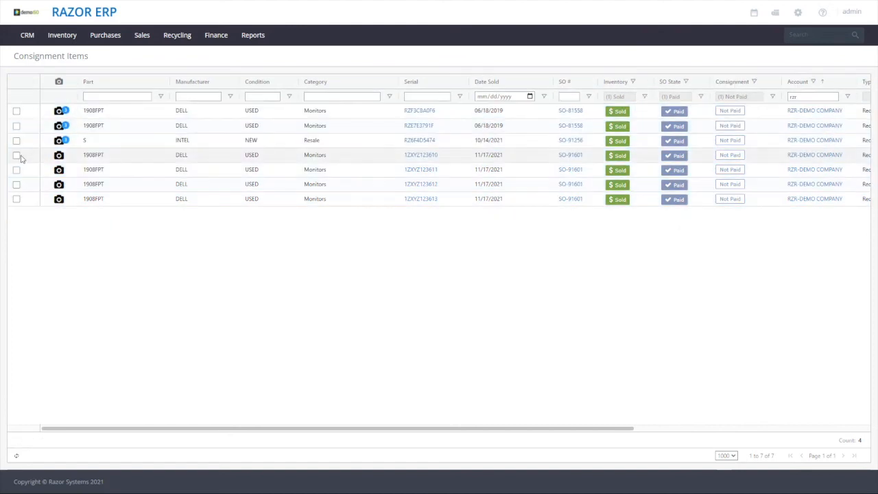
Create a purchase order for the four 1908FPT monitors sold on 11/17/2021 to RZR-DEMO COMPANY's consignment account
click(17, 157)
click(16, 184)
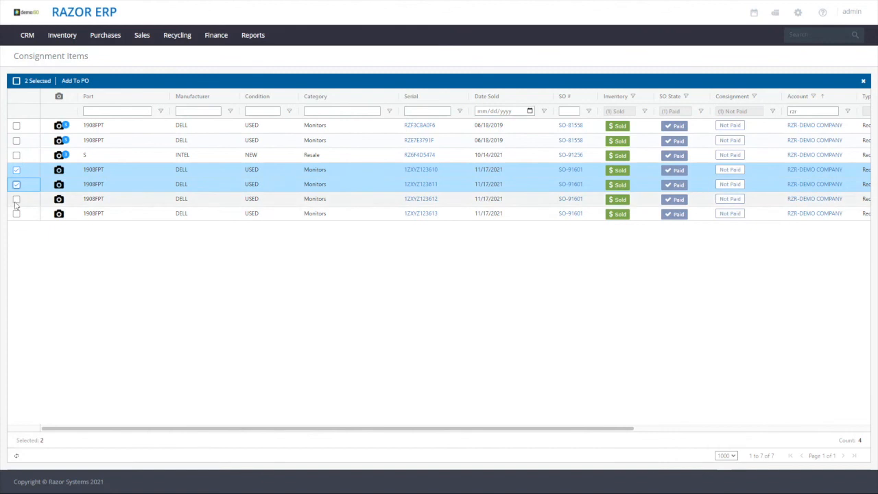
click(17, 199)
click(16, 213)
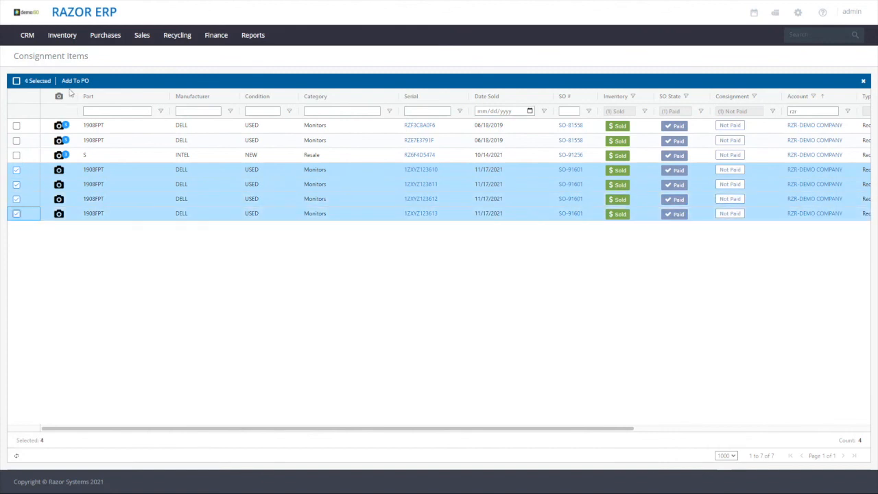
click(72, 82)
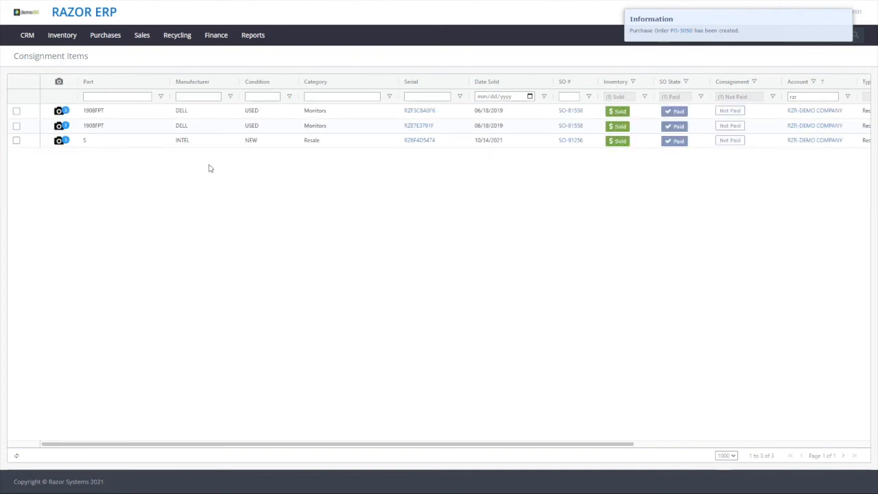
Change the Consignment filter to show only Paid items
scroll(247, 172, right, 5)
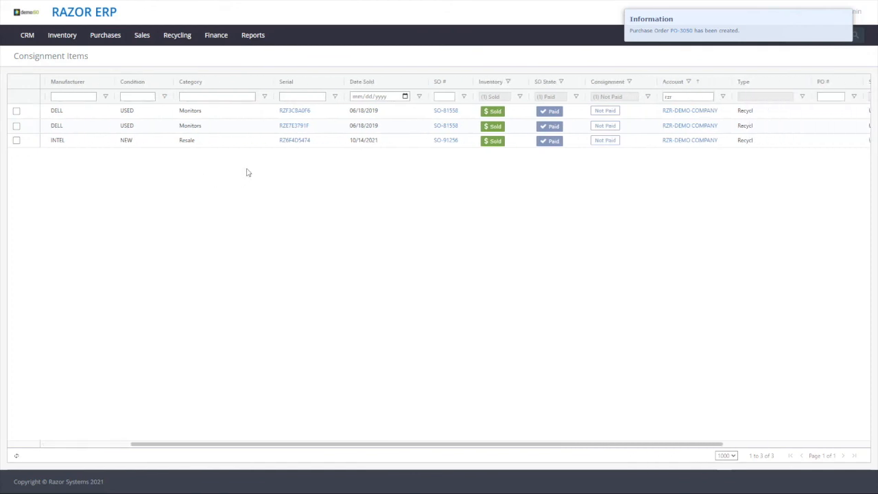
scroll(247, 172, right, 5)
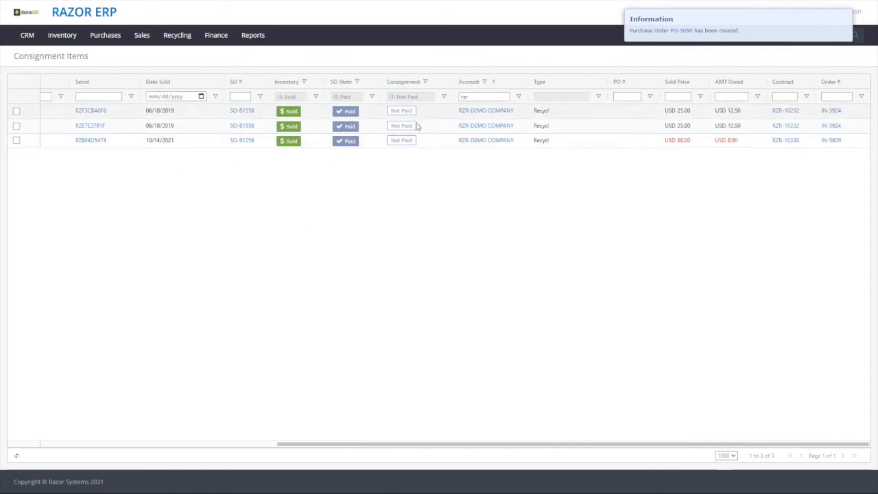
click(445, 97)
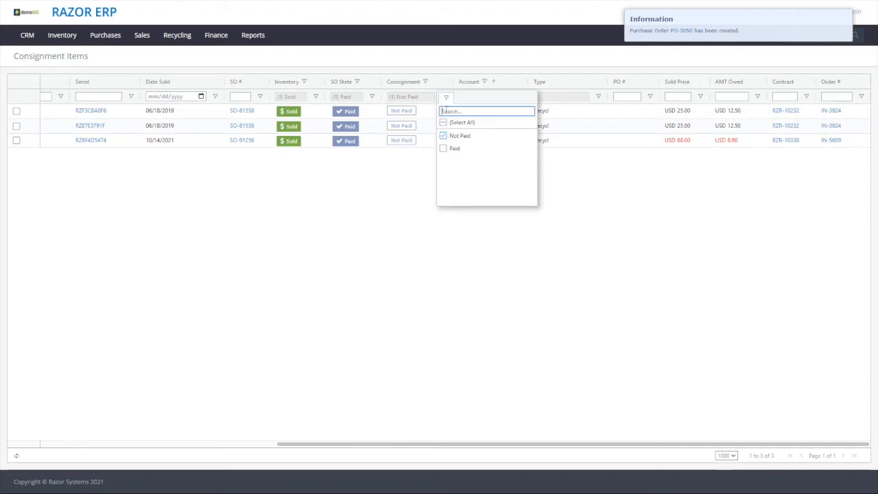
click(451, 136)
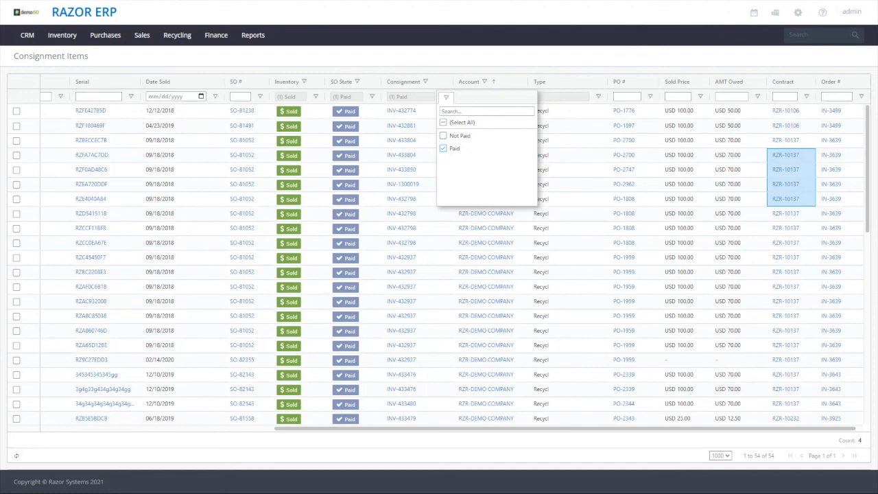
click(438, 55)
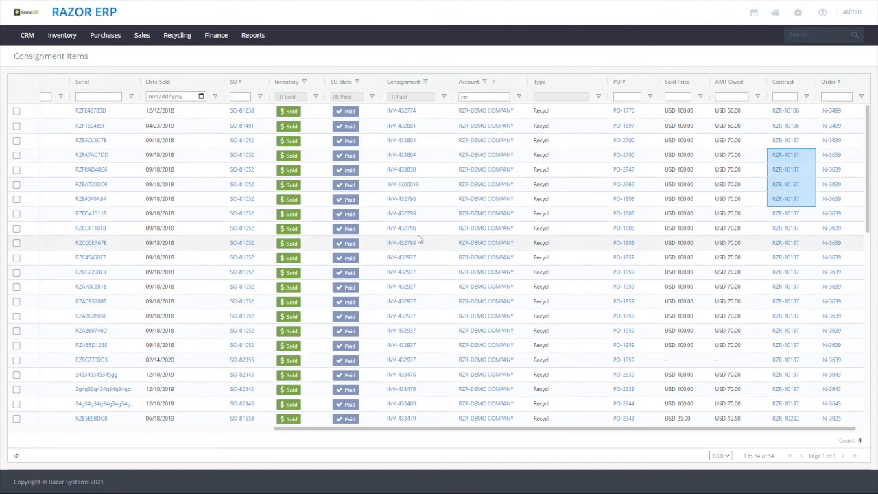
Sort the paid consignment items by date sold, newest first
scroll(723, 222, down, 3)
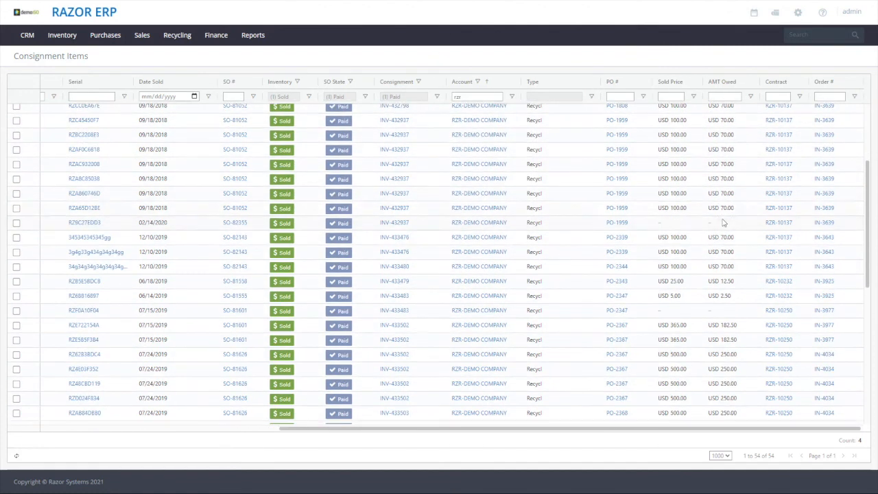
scroll(724, 253, up, 3)
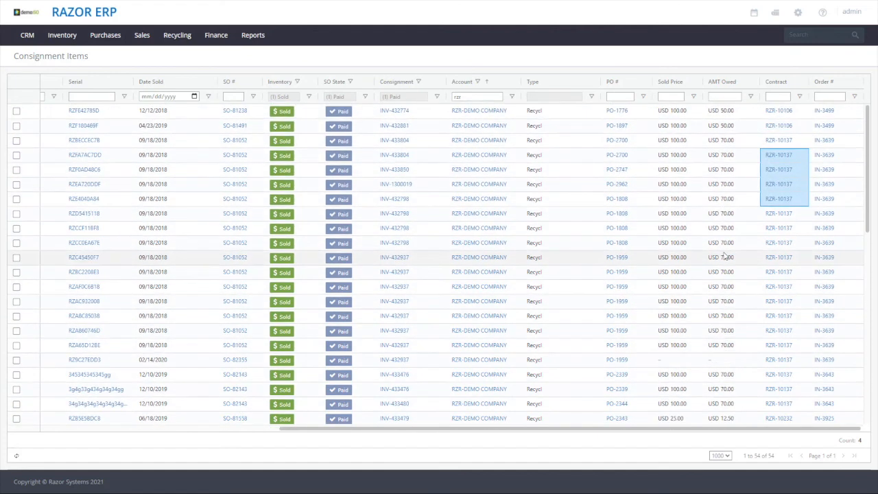
click(176, 83)
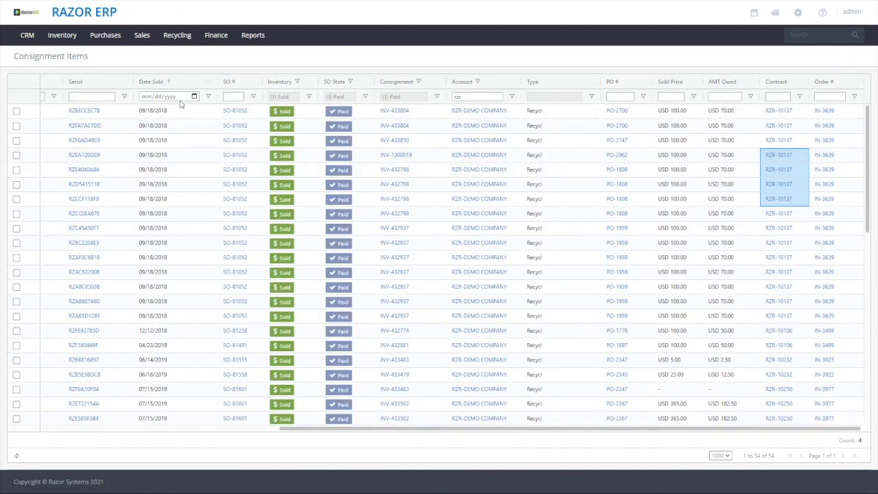
click(169, 83)
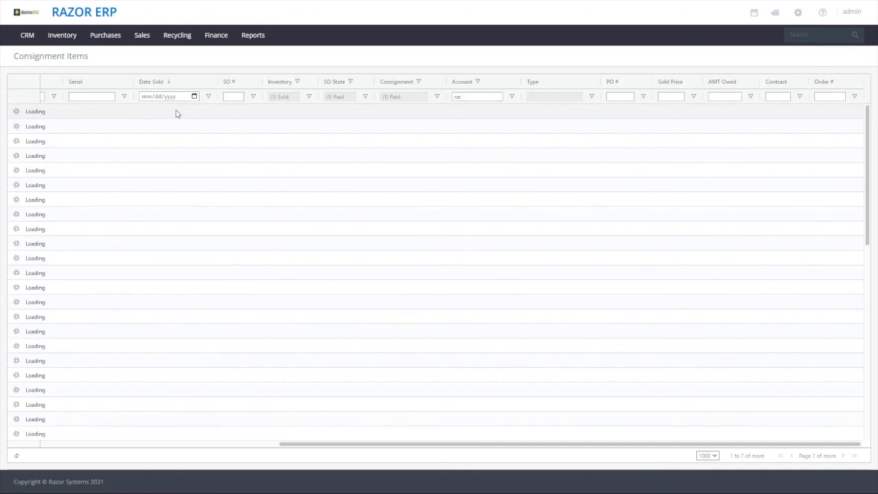
Review the sold date, sales order, consignment invoice and purchase order number of the four items sold on 11/17/2021
drag(177, 112, 174, 156)
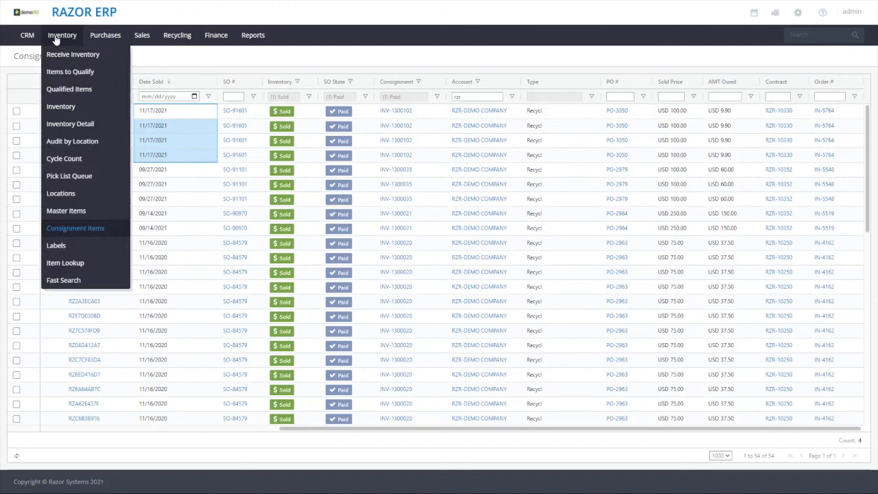
drag(259, 112, 259, 169)
drag(430, 110, 418, 142)
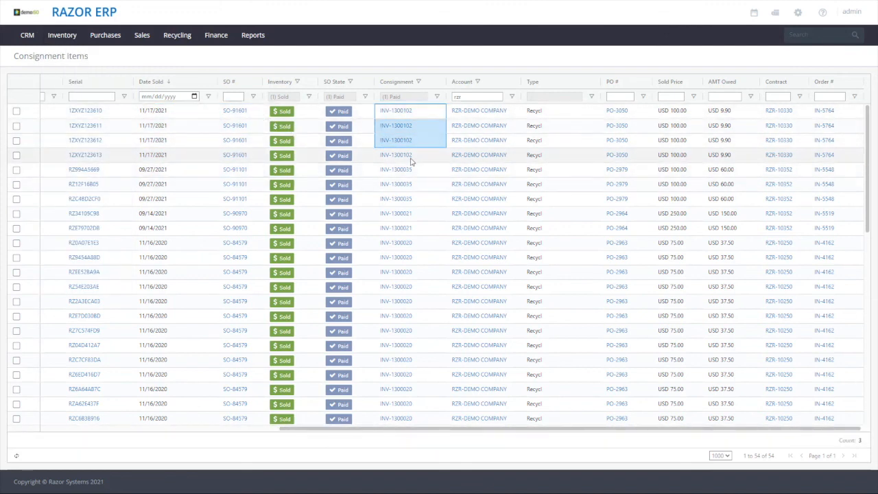
drag(617, 111, 619, 158)
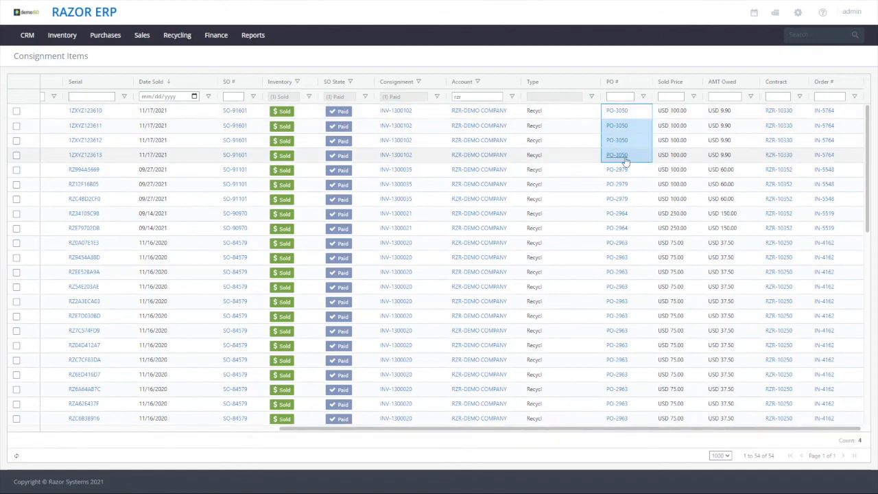
Go to the purchase orders list and open purchase order PO-3050
mouse_move(105, 35)
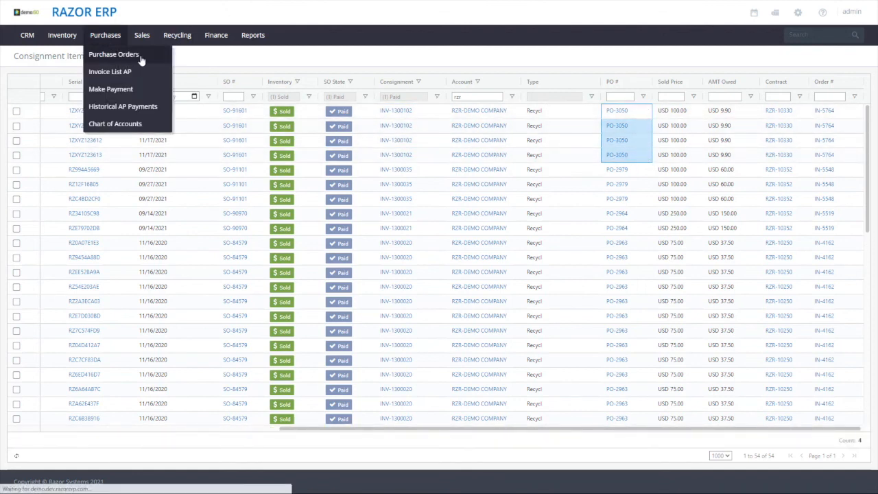
click(140, 55)
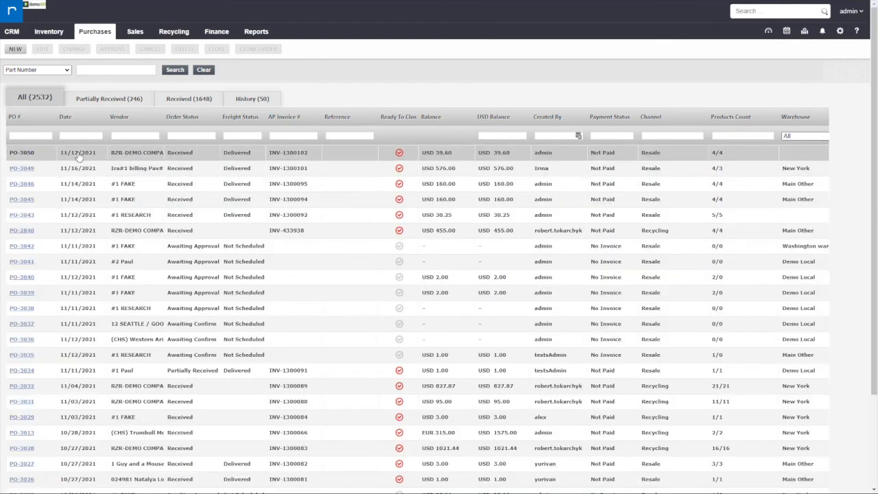
click(19, 153)
click(19, 152)
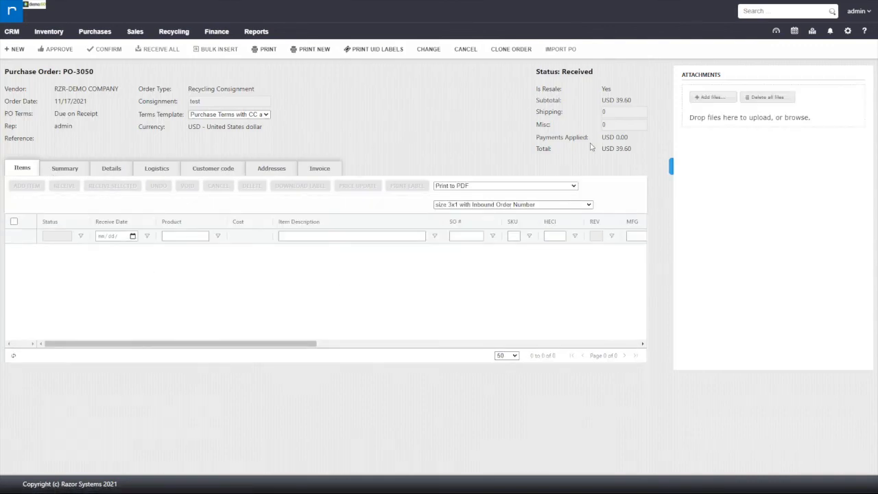
Review the purchase order's total, its summary, details, customer code and invoice sections, and return to its items
drag(622, 149, 593, 148)
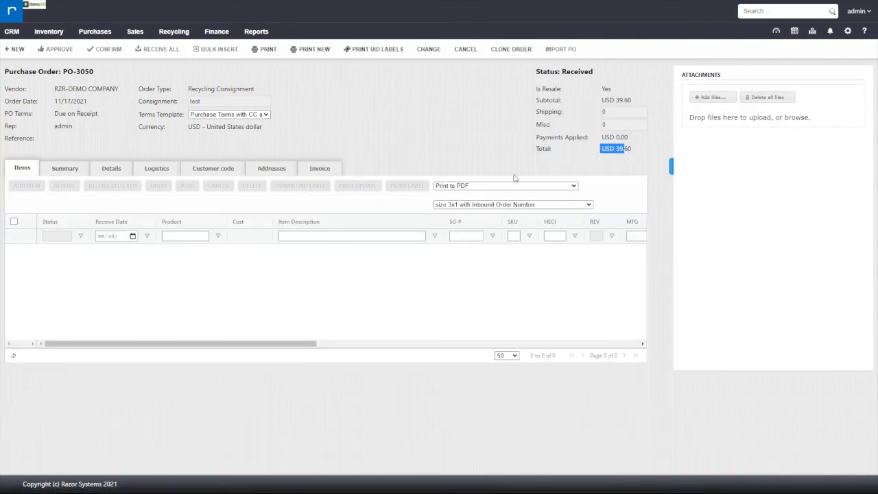
click(56, 175)
click(111, 171)
click(220, 172)
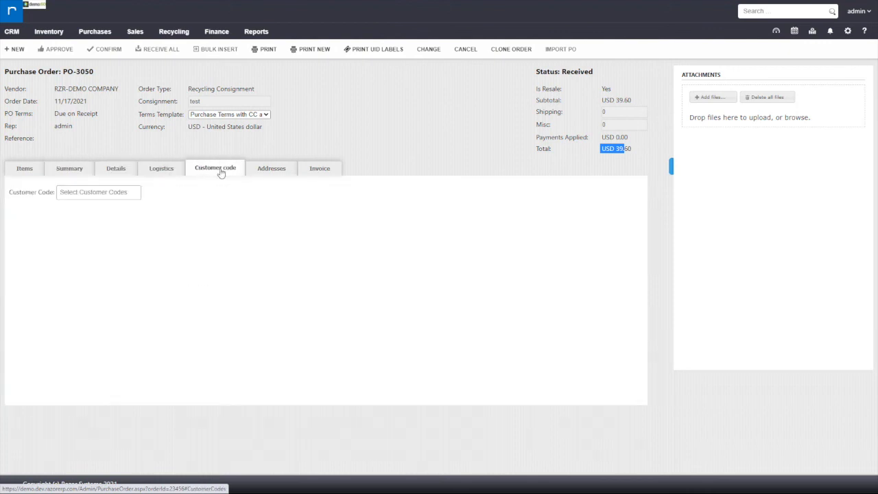
click(308, 173)
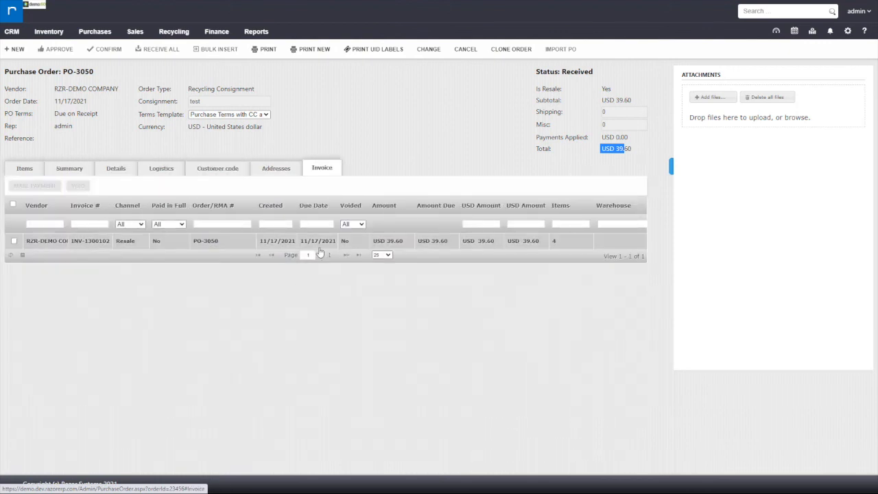
click(26, 169)
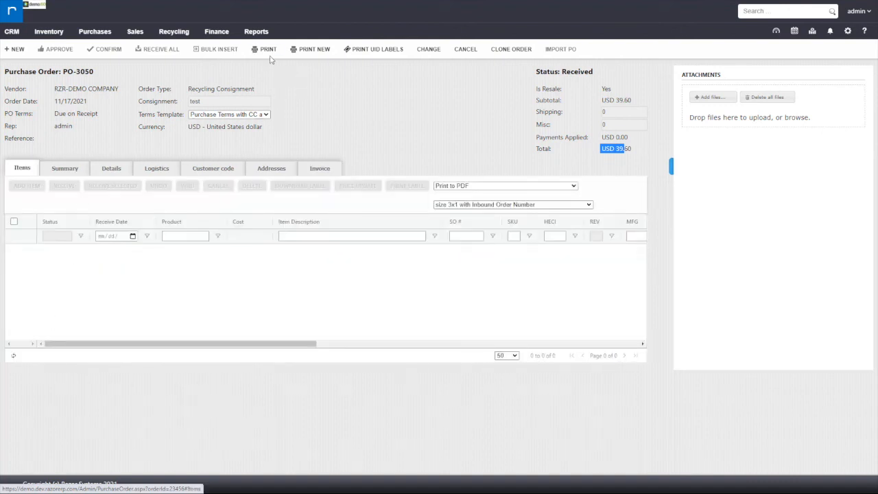
Preview the Purchase Order Summary report for PO-3050 and inspect its item line
click(267, 50)
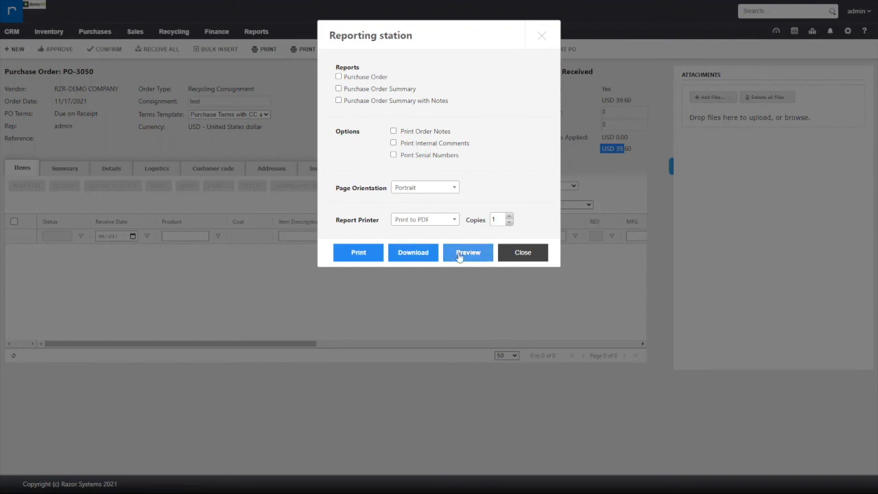
click(367, 90)
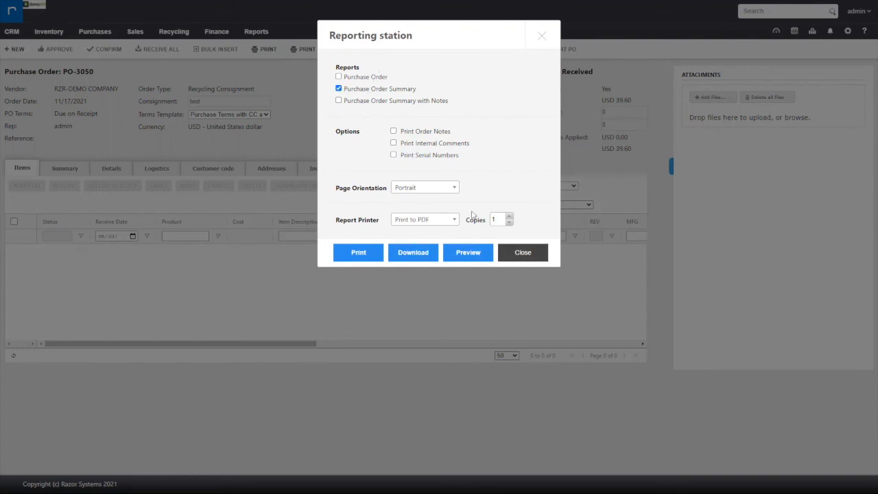
click(458, 253)
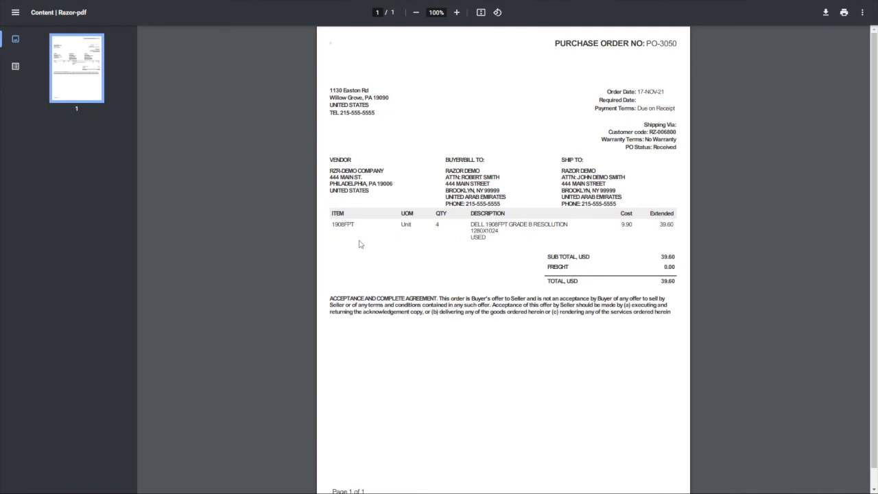
drag(534, 226, 545, 226)
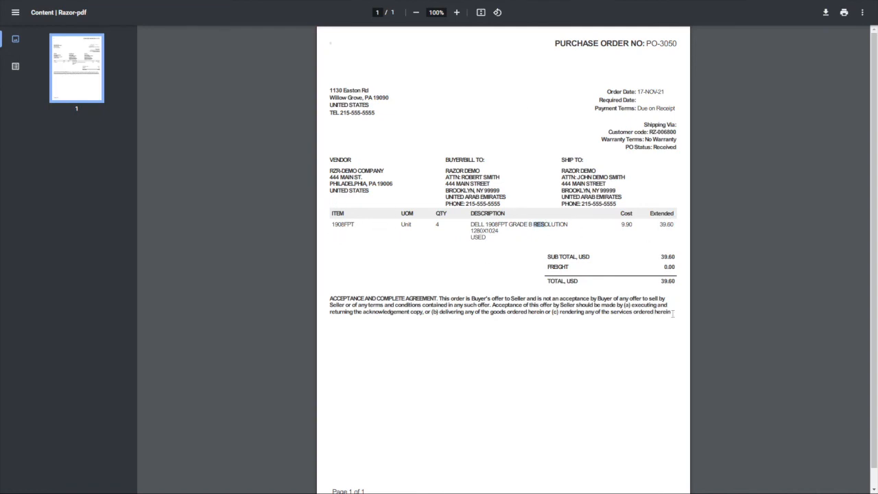